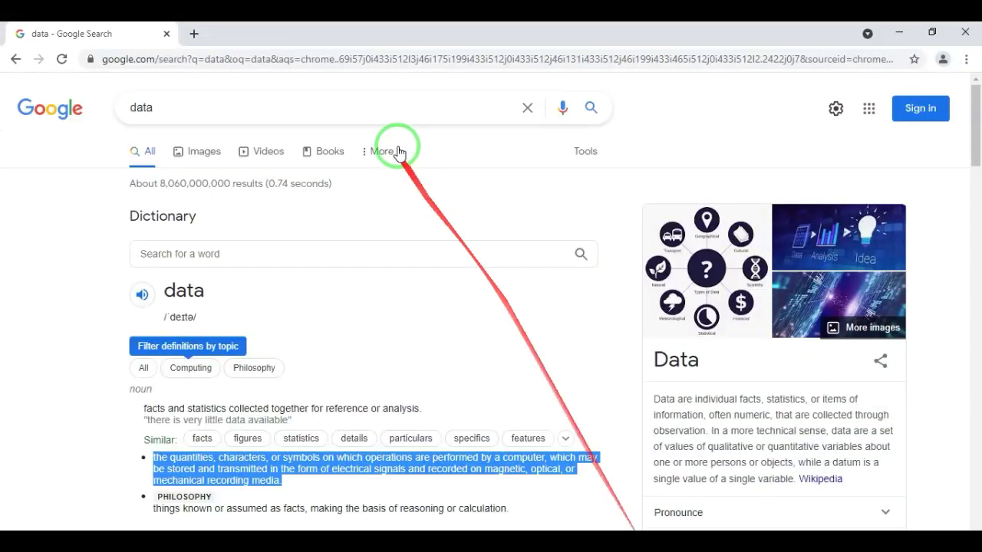
- Replace the earlier search with 'flying birds png' and show the Google image results
click(238, 95)
key(BackSpace)
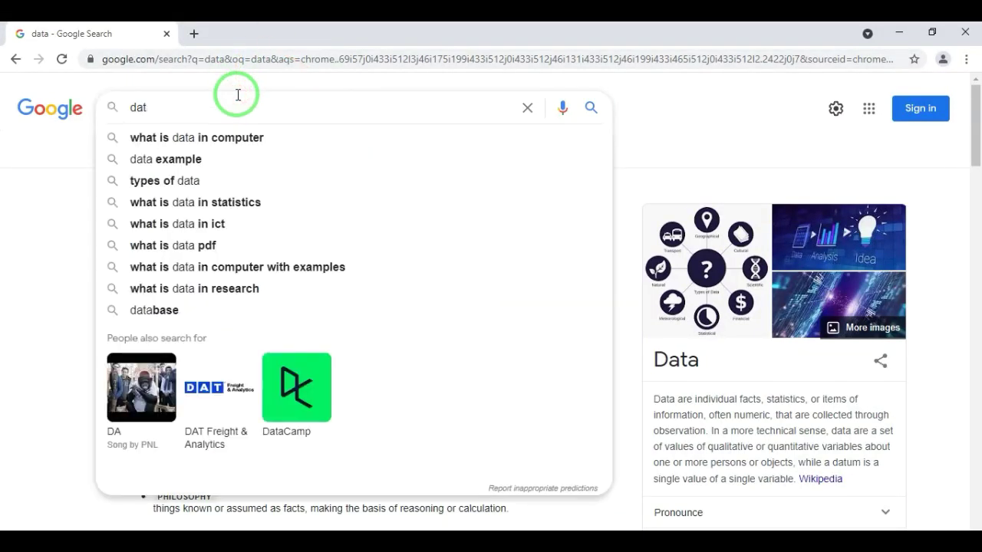
key(BackSpace)
key(BackSpace)
key(BackSpace)
text(f)
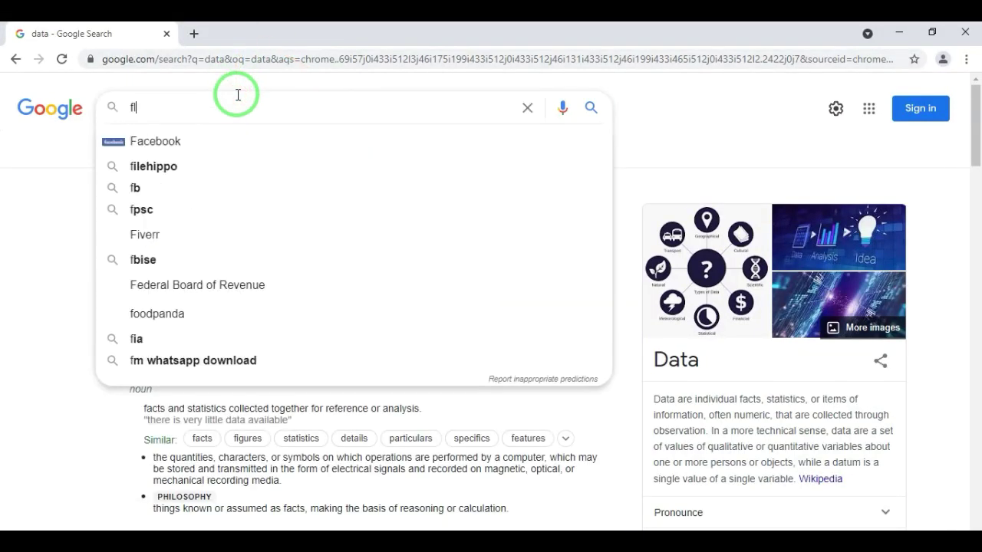
text(lying )
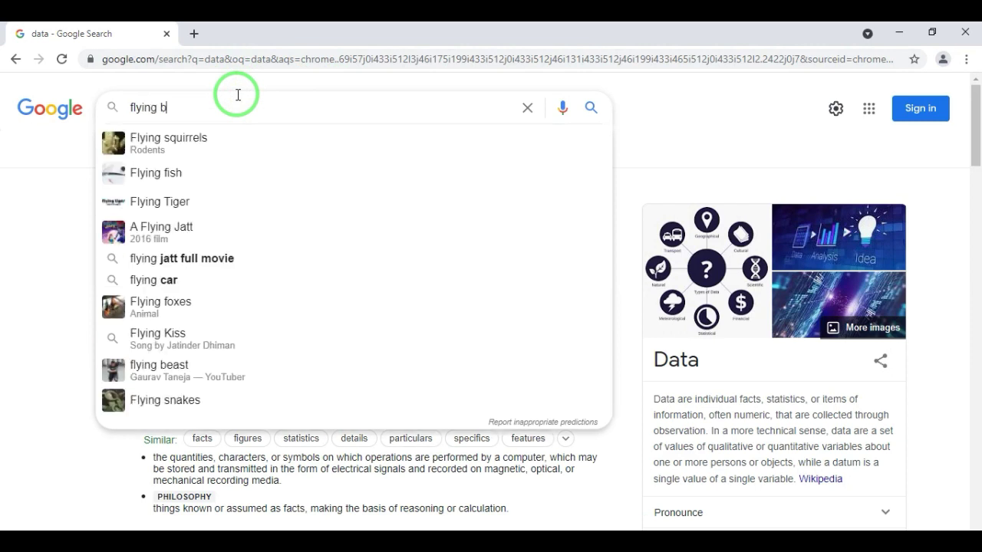
text(brids)
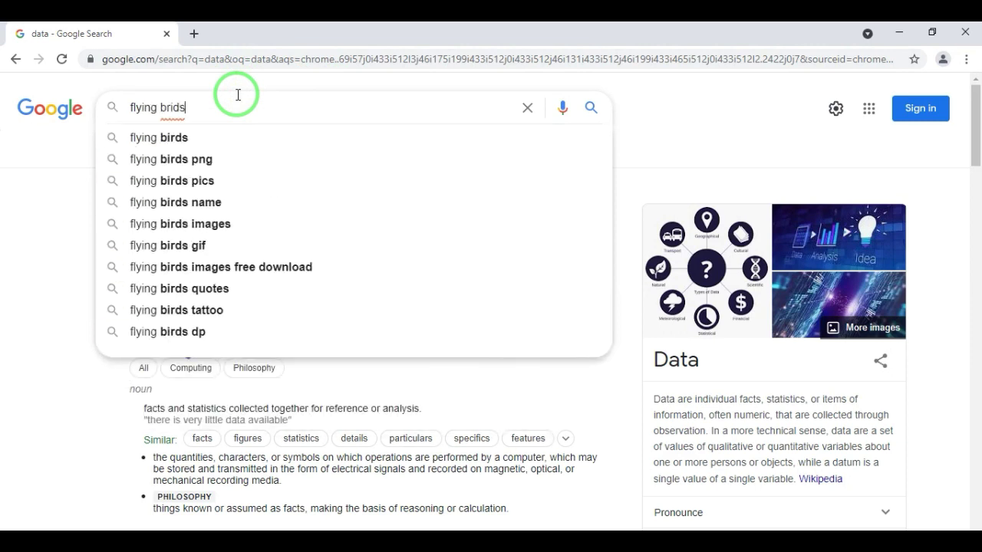
click(204, 159)
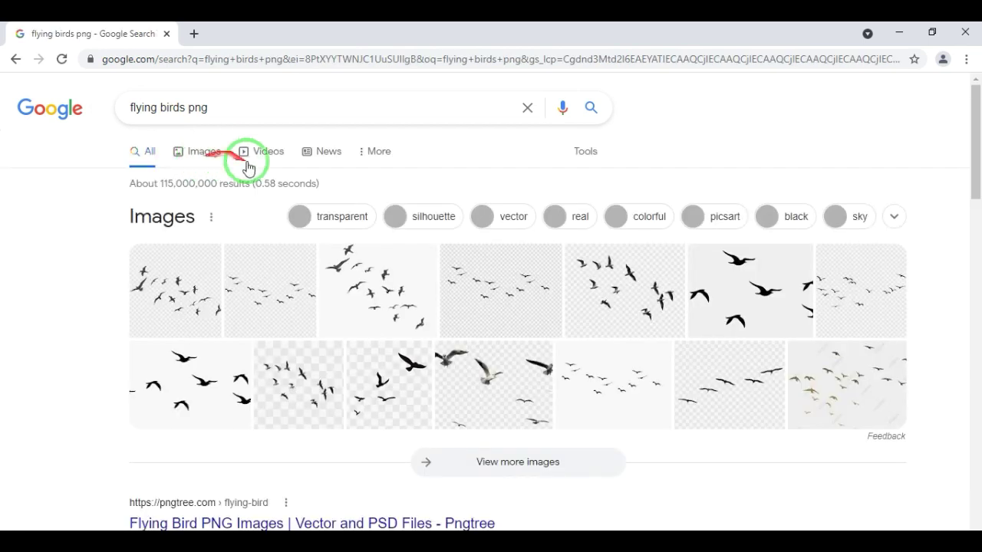
click(188, 405)
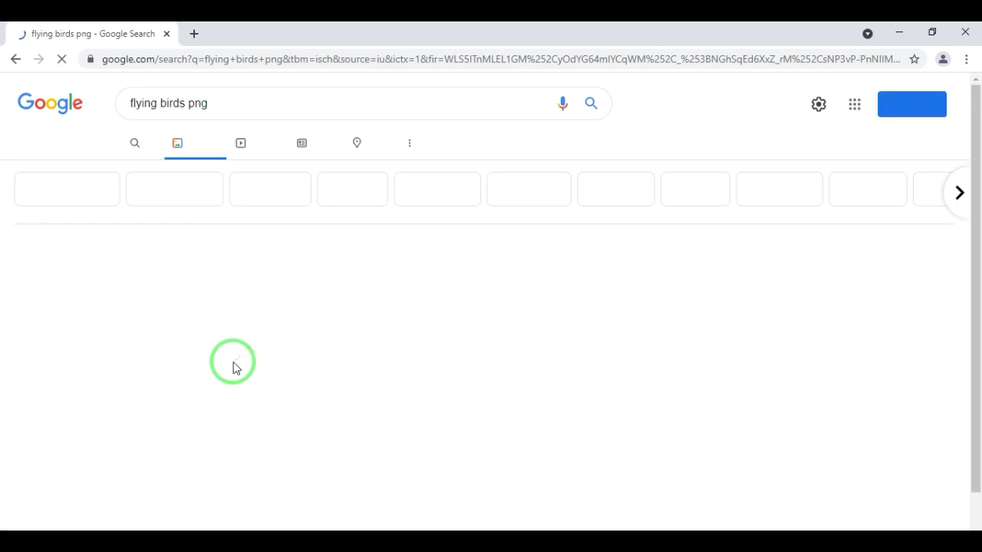
- Save the clipart flock-of-birds image to Downloads, then minimize Chrome
click(655, 376)
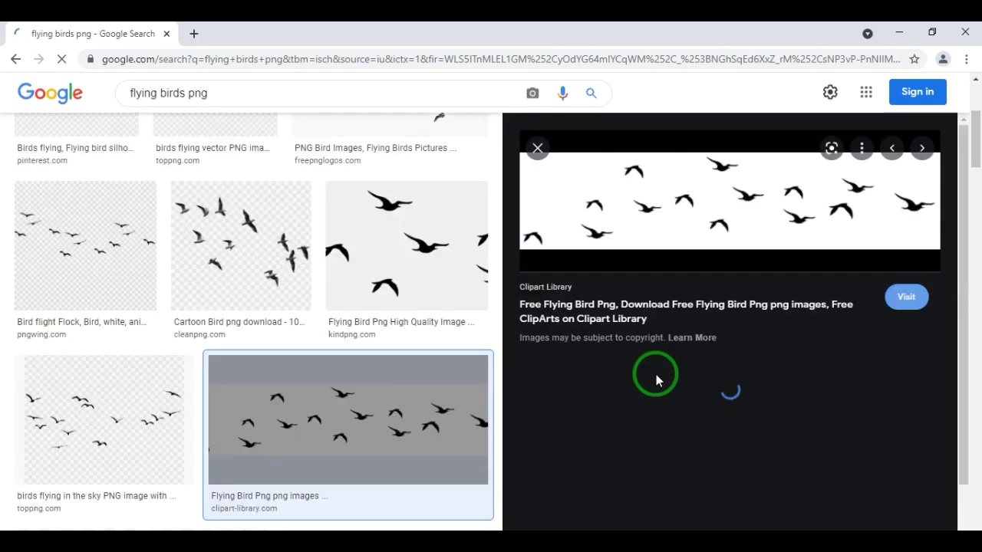
right_click(639, 223)
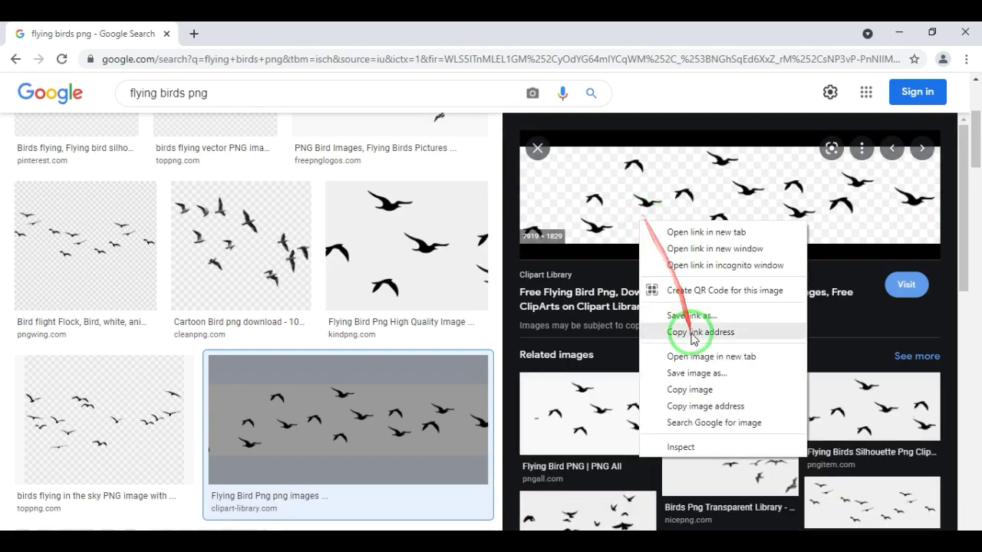
click(693, 374)
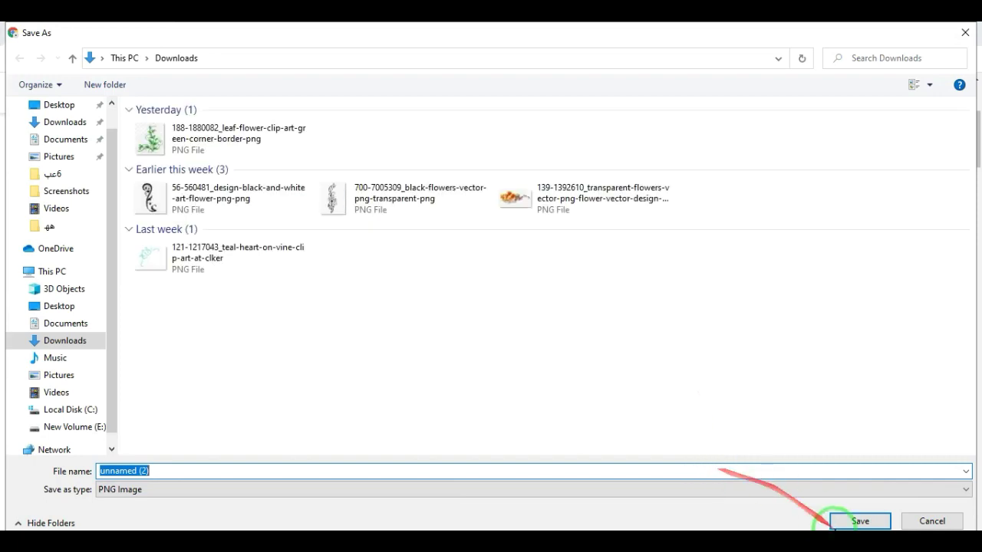
click(853, 521)
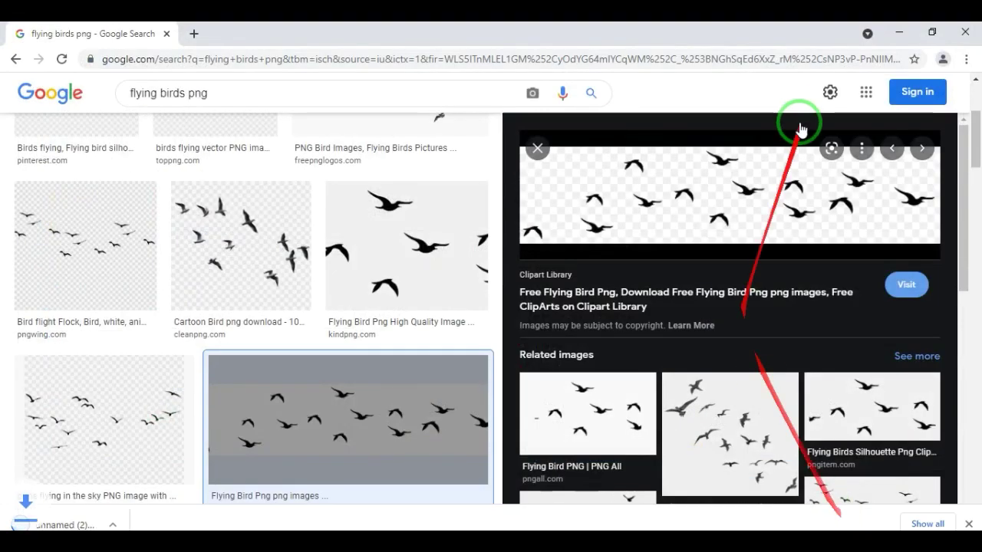
click(897, 33)
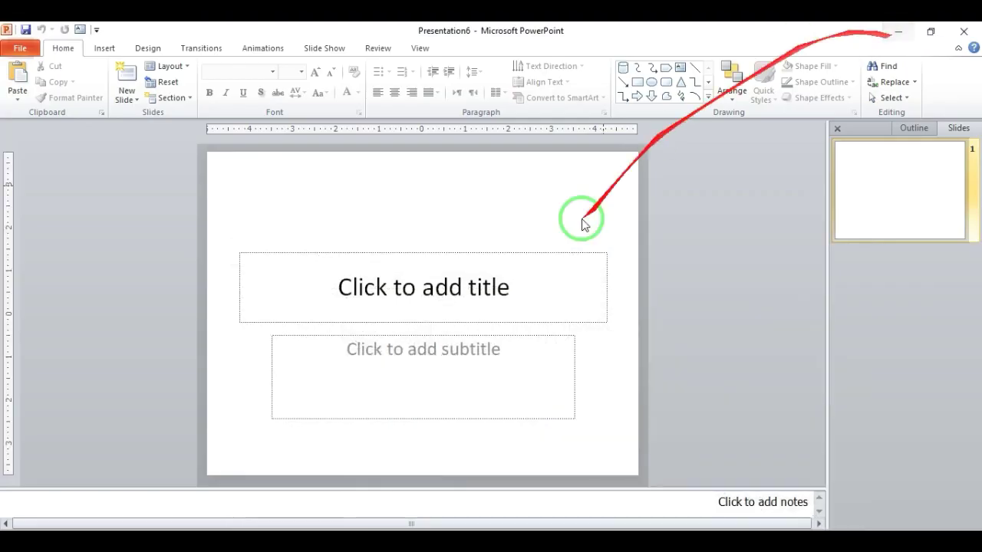
- Delete the title and subtitle placeholders and give the background a solid Dark Blue, Text 2, Lighter 60% fill
click(526, 306)
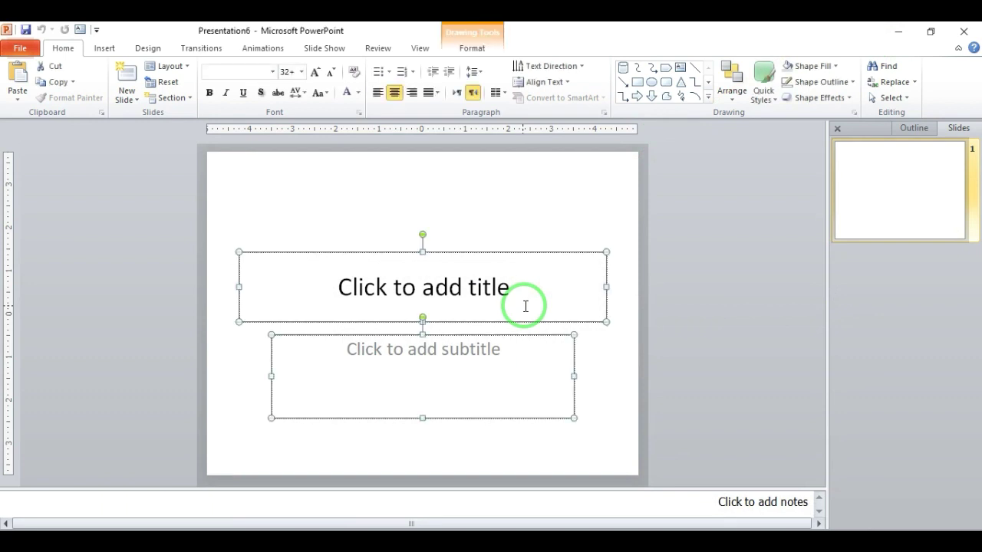
key(Delete)
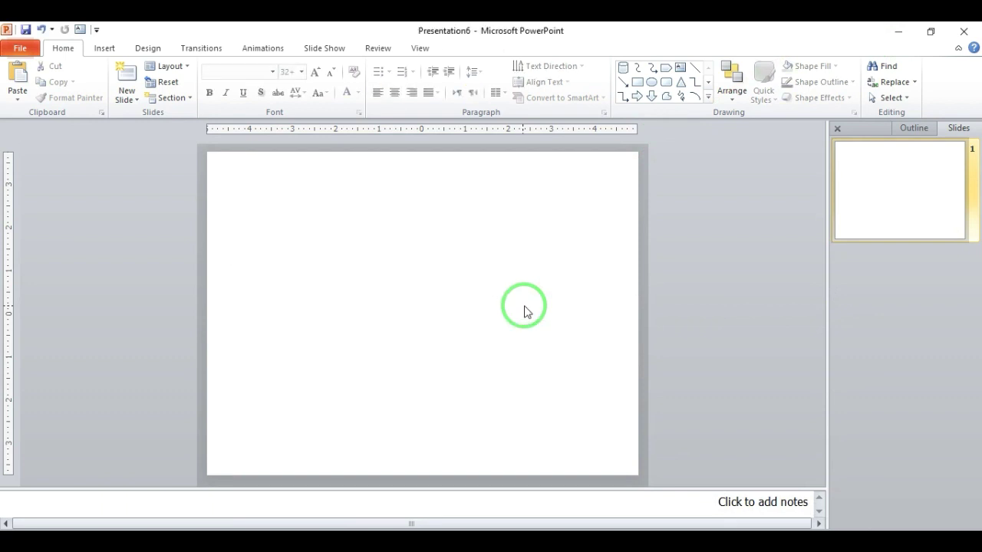
right_click(525, 307)
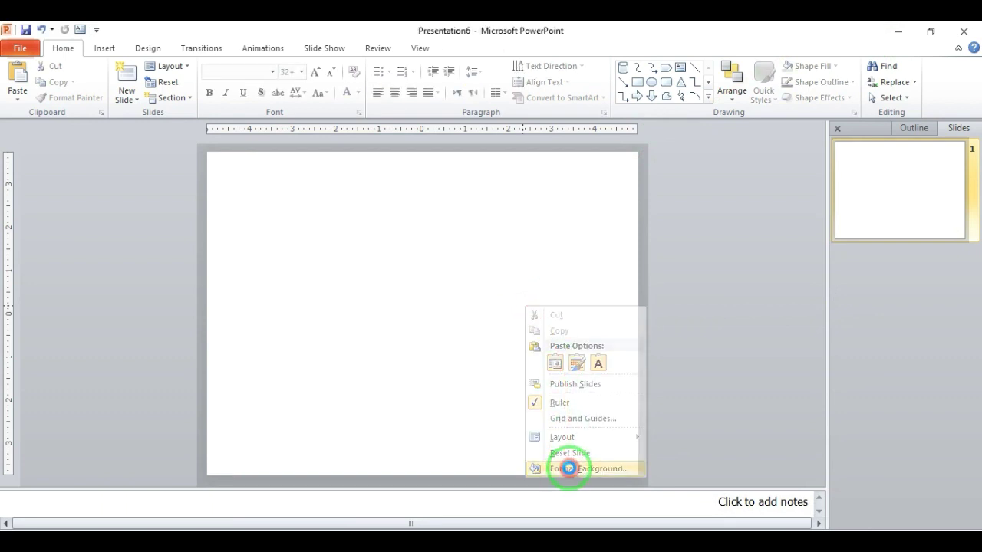
click(569, 468)
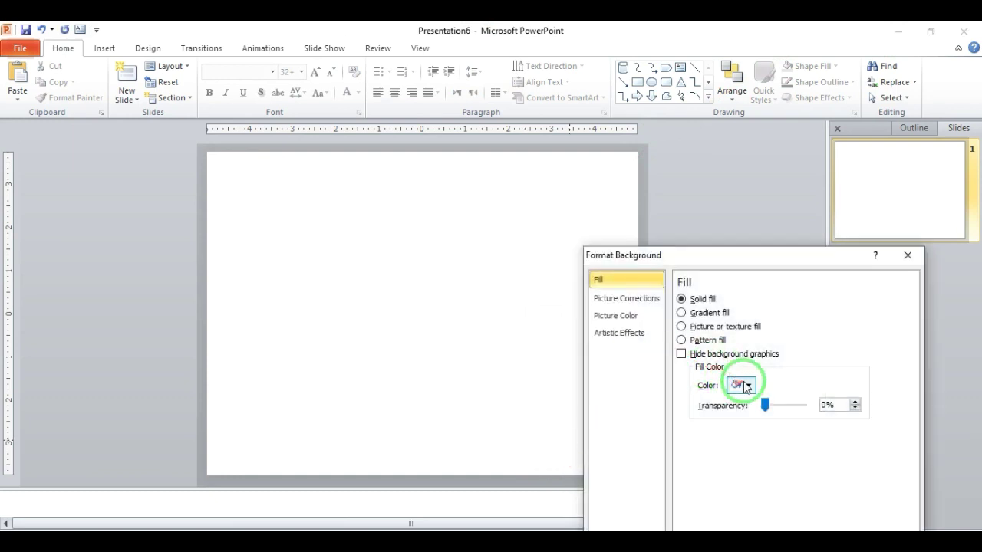
click(741, 385)
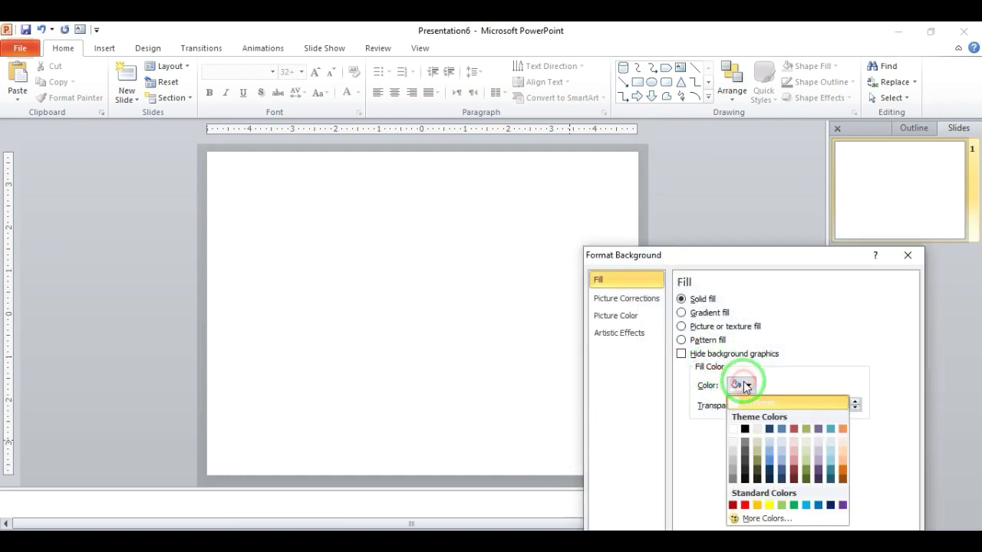
click(770, 454)
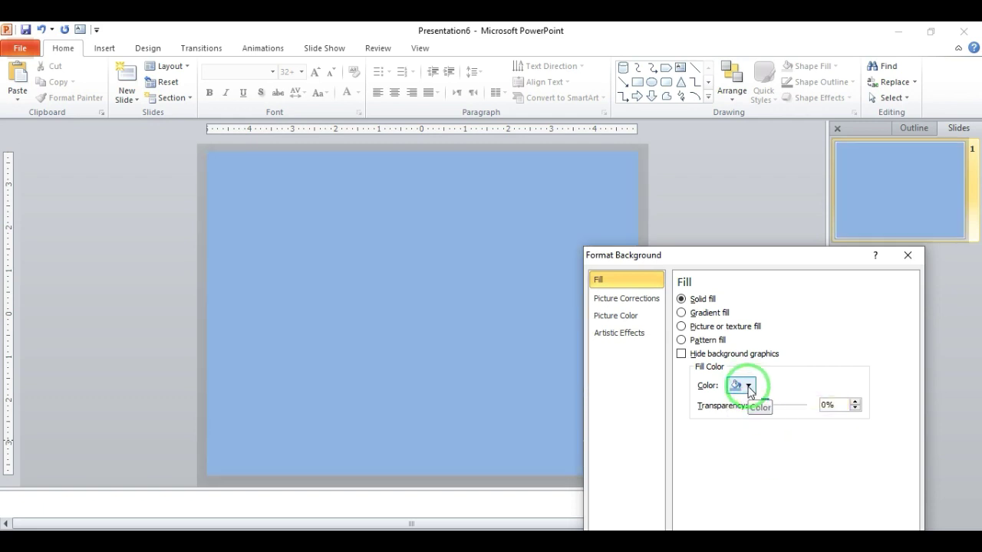
- Apply a light blue-to-pink preset gradient background at a 270° angle
click(682, 313)
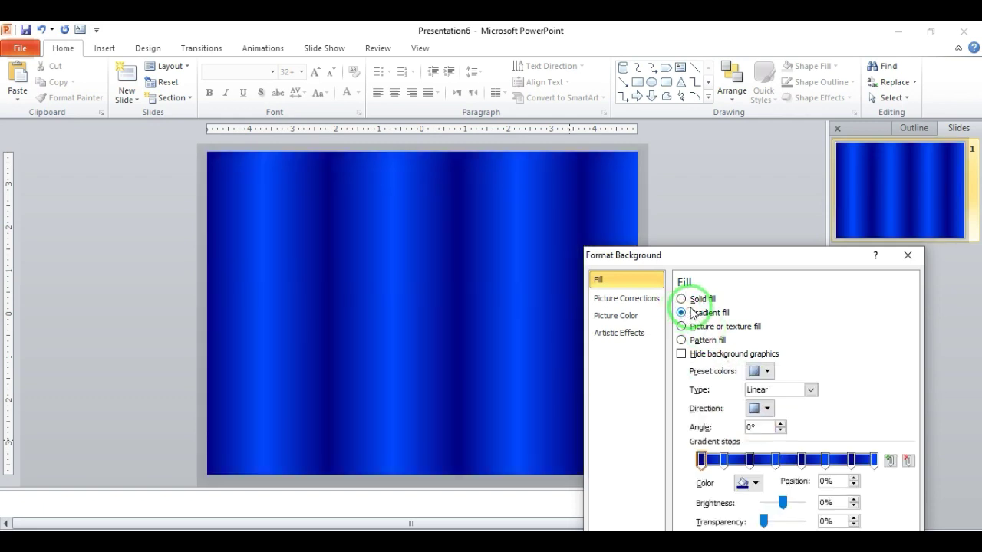
click(759, 371)
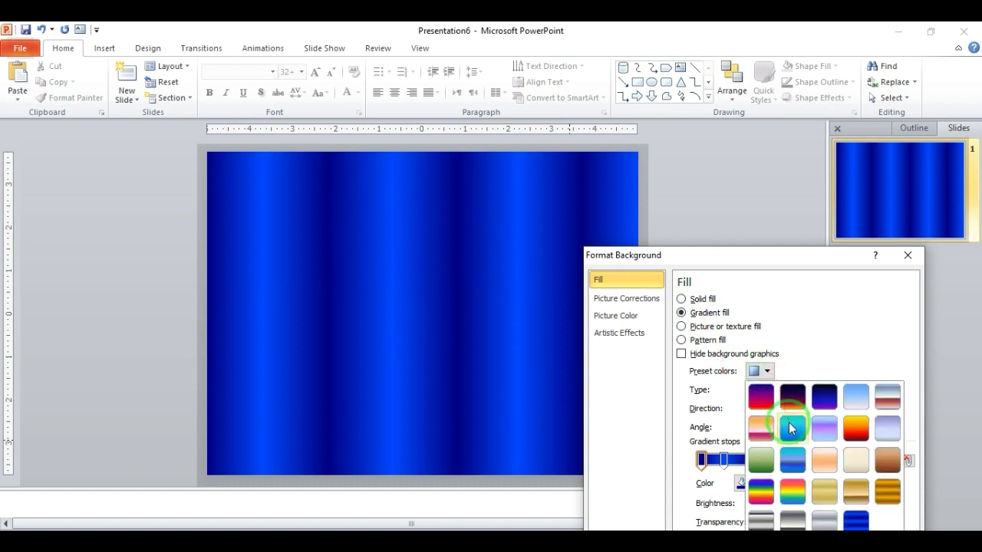
click(856, 396)
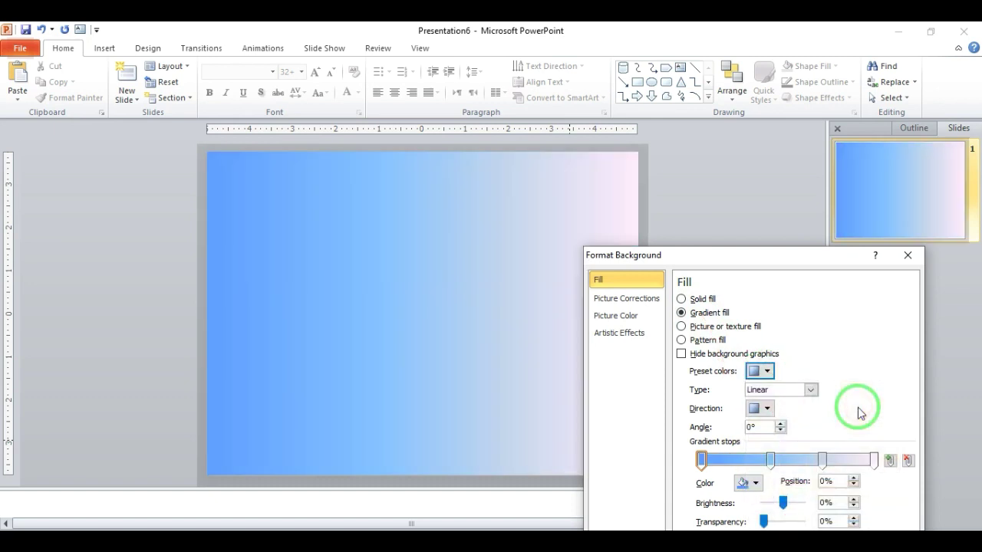
click(762, 410)
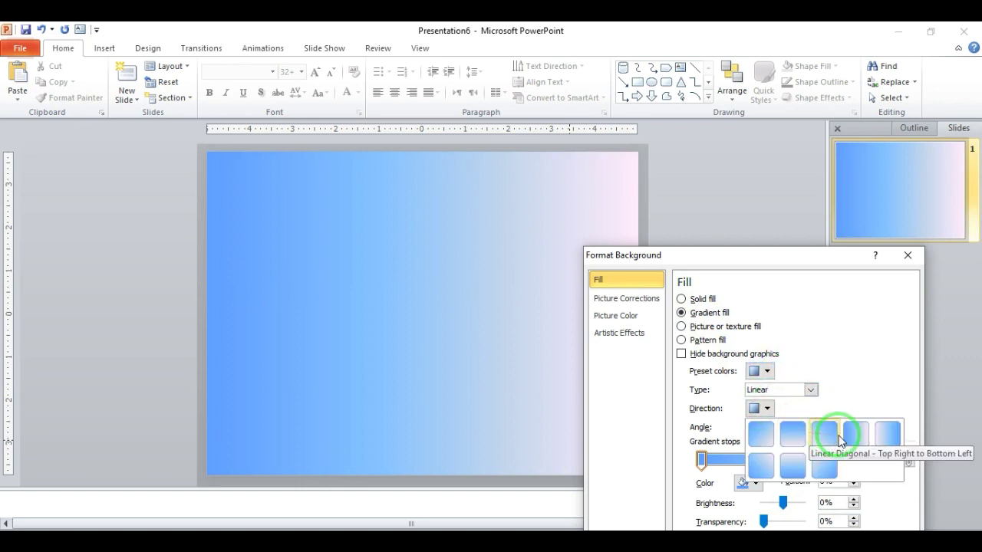
click(790, 465)
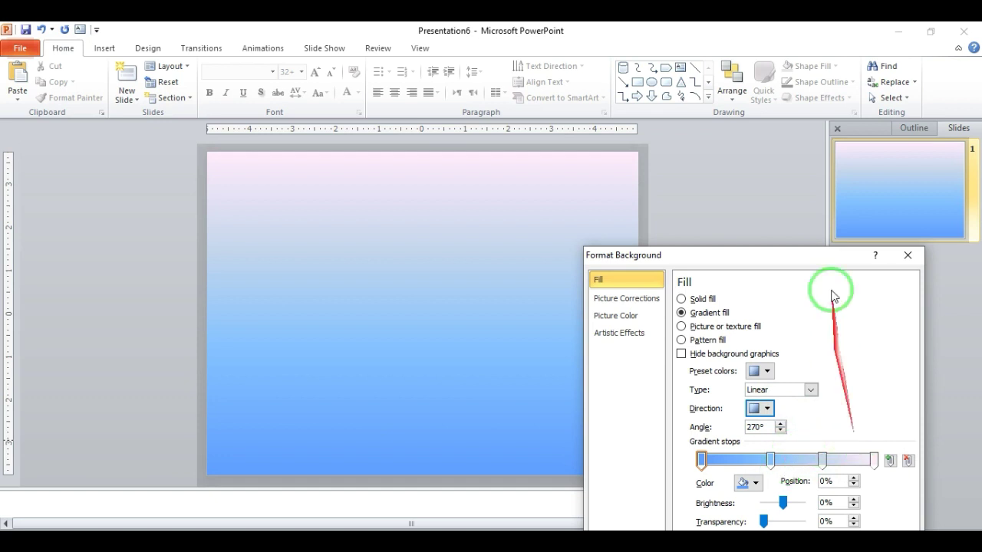
click(906, 256)
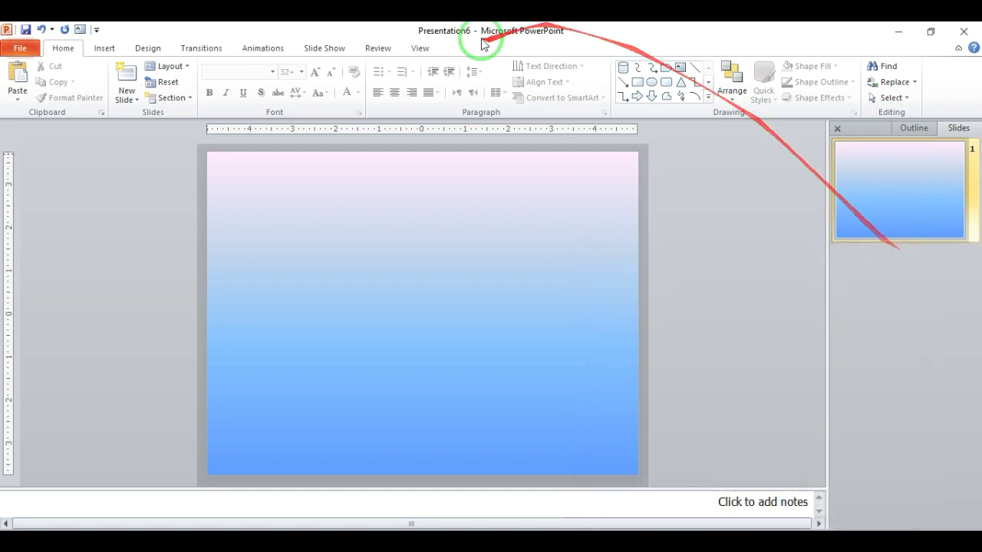
- Set PowerPoint's view direction to Left-to-Right
click(421, 48)
click(319, 77)
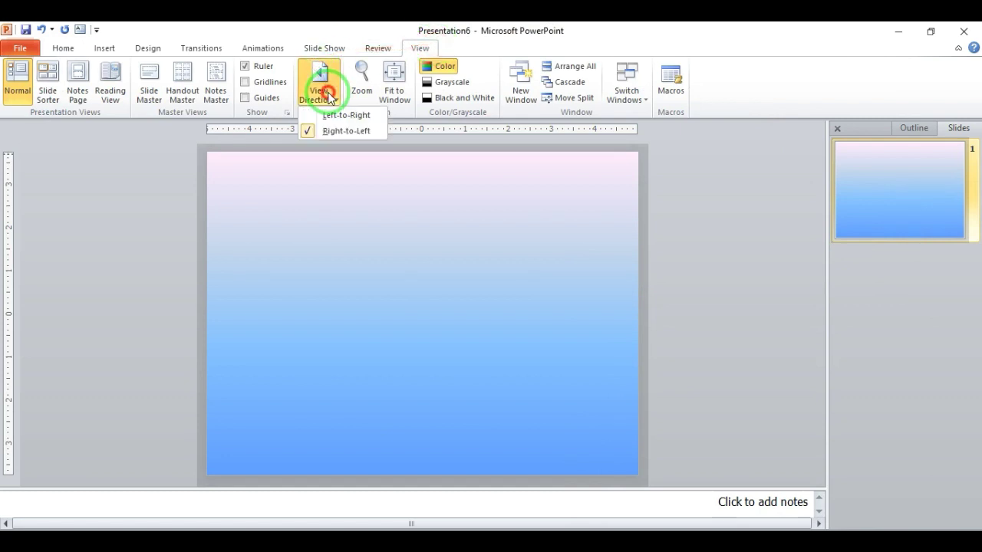
click(338, 117)
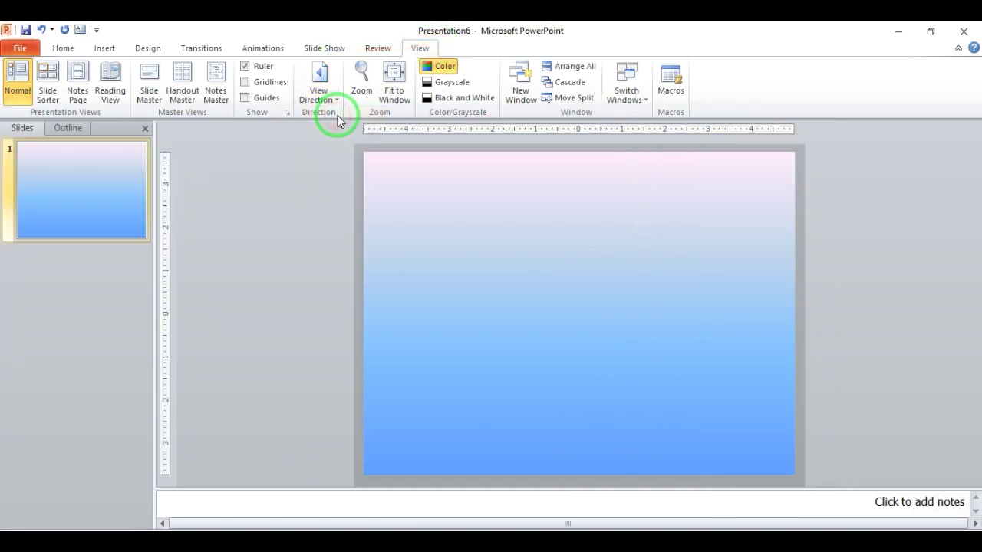
right_click(399, 176)
- Make the last gradient stop grey at 28% brightness so the background fades near-white to blue
click(464, 343)
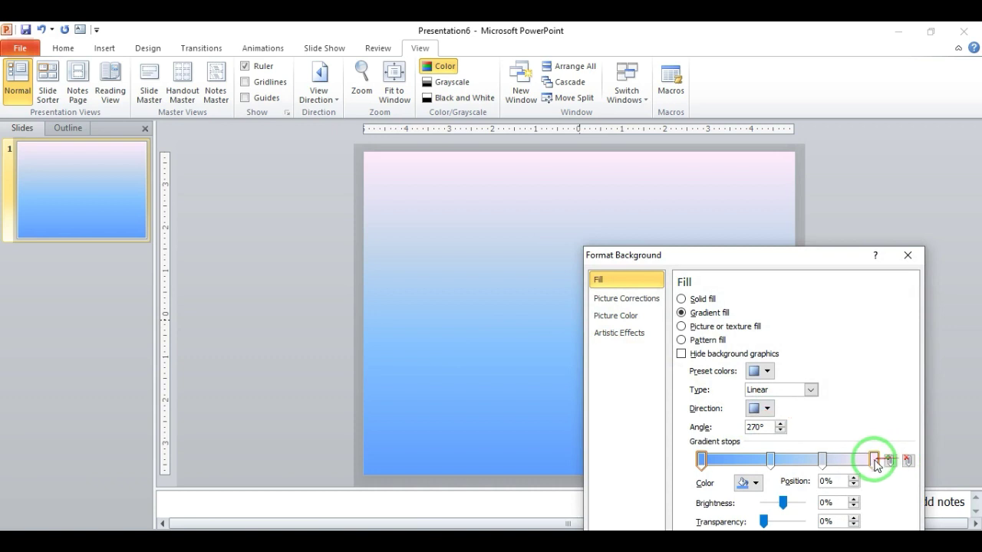
click(874, 461)
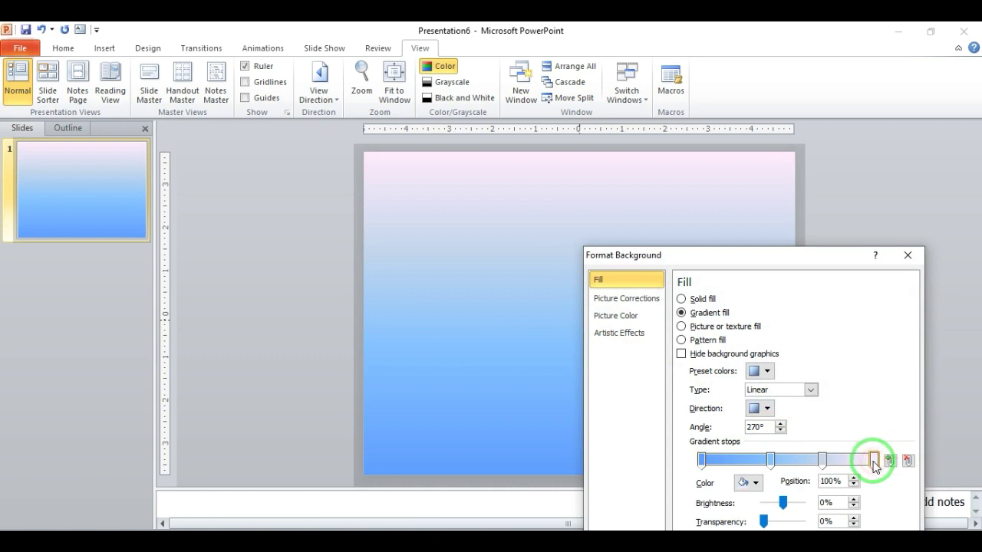
click(750, 482)
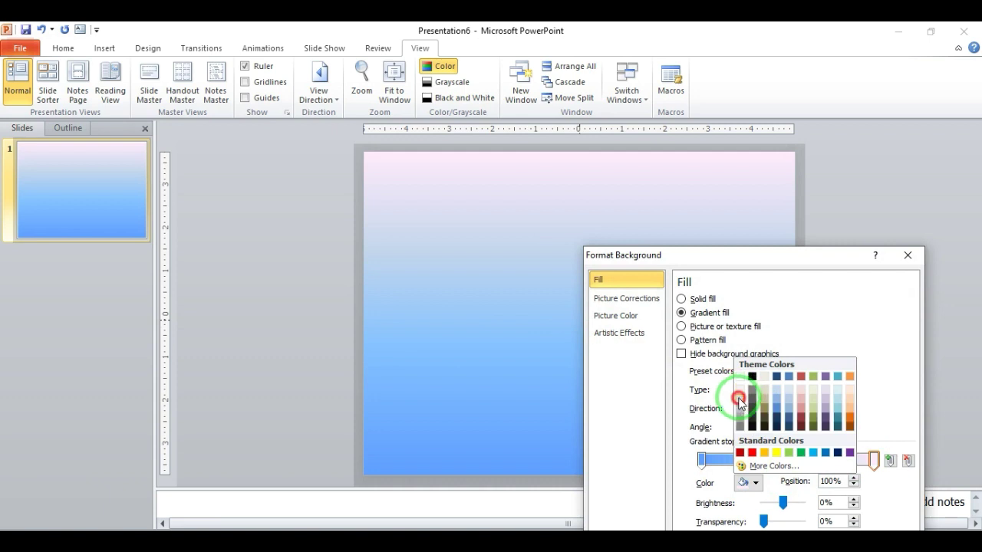
click(740, 402)
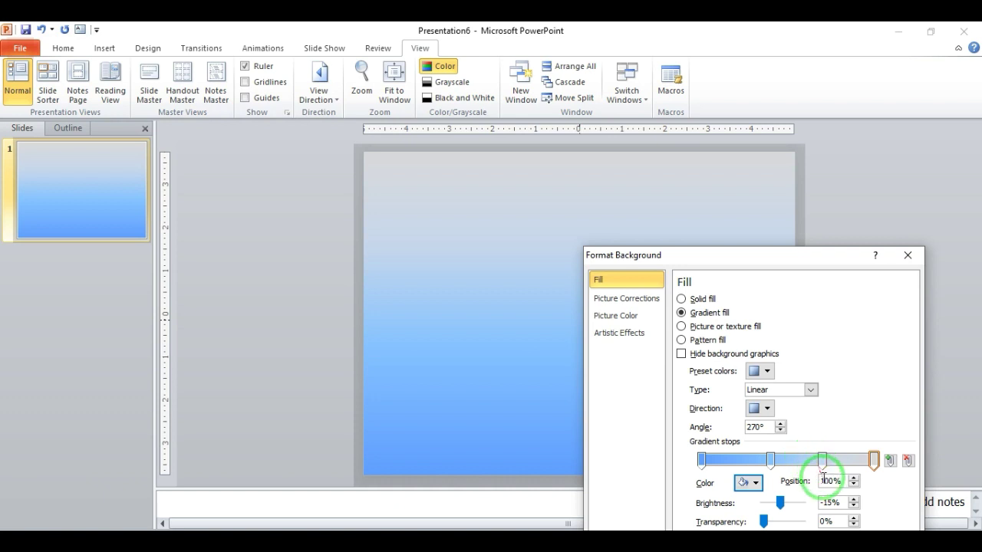
click(780, 503)
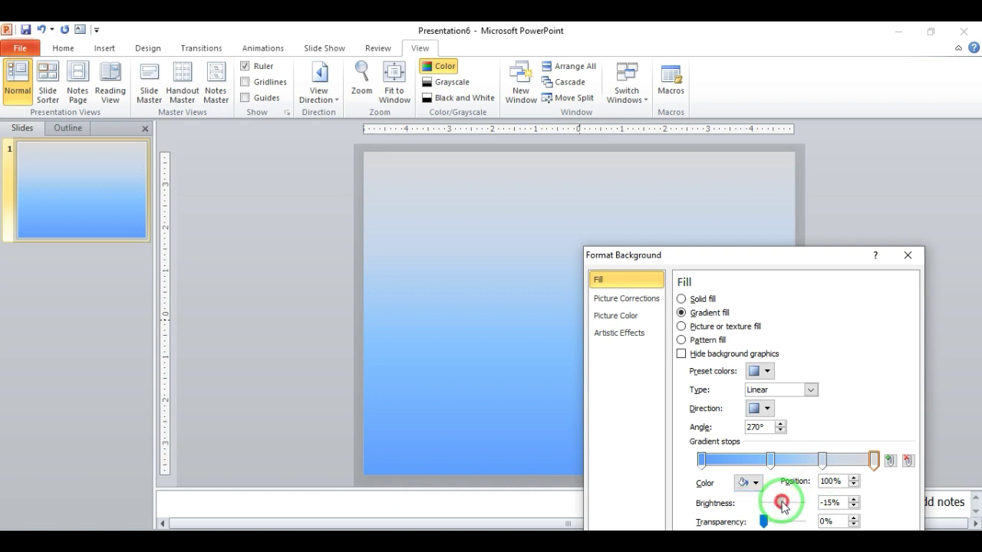
drag(781, 504, 794, 502)
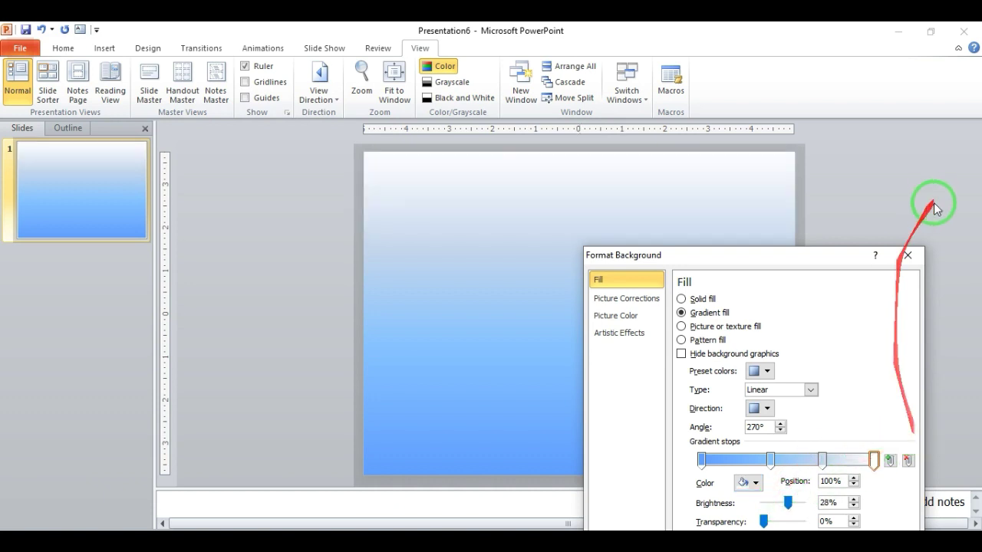
click(906, 256)
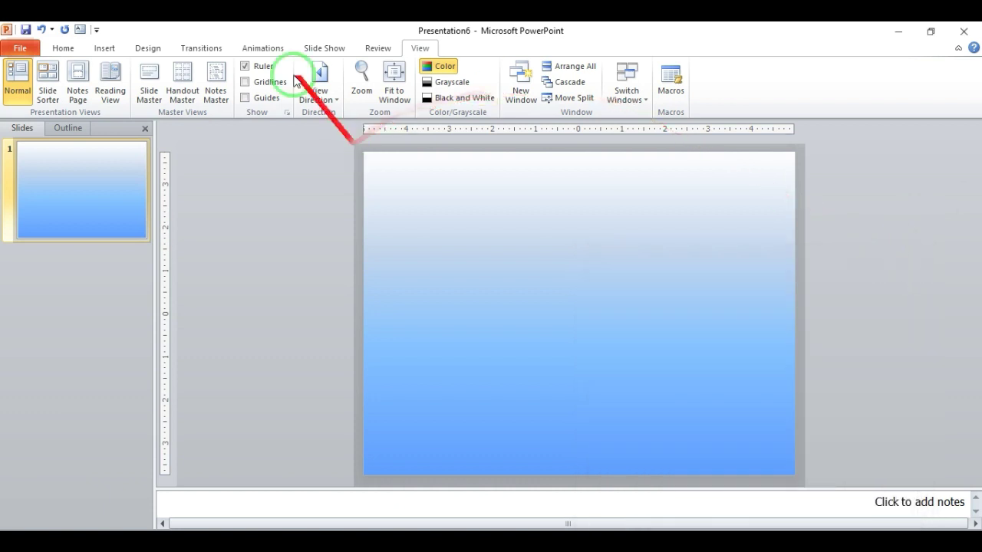
- Insert the picture 'unnamed (2)' from the Downloads folder onto the slide
click(106, 48)
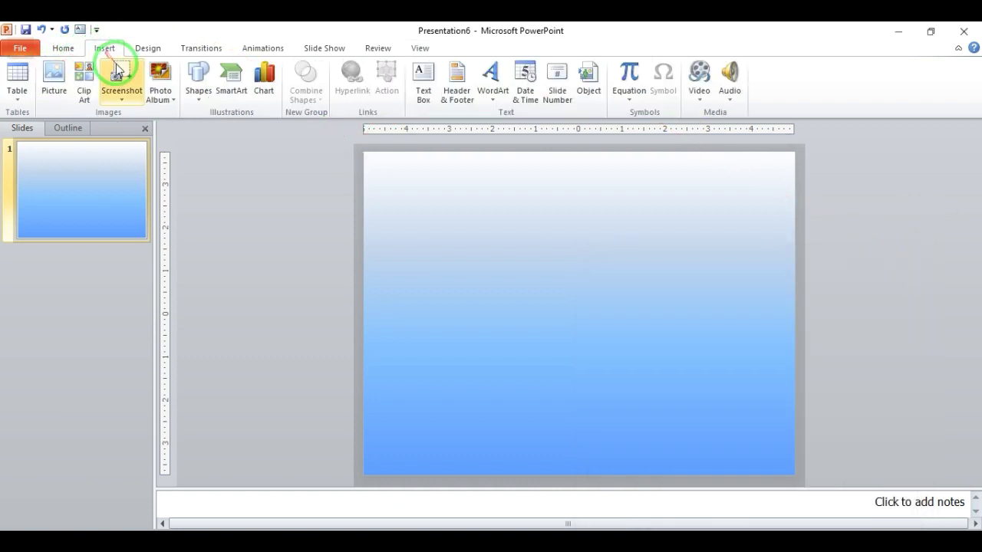
click(49, 93)
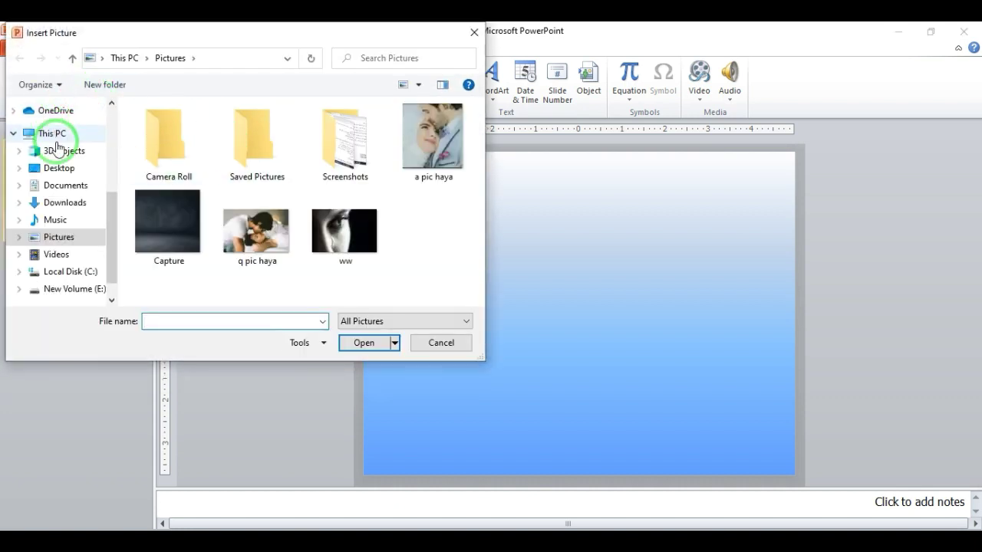
click(111, 128)
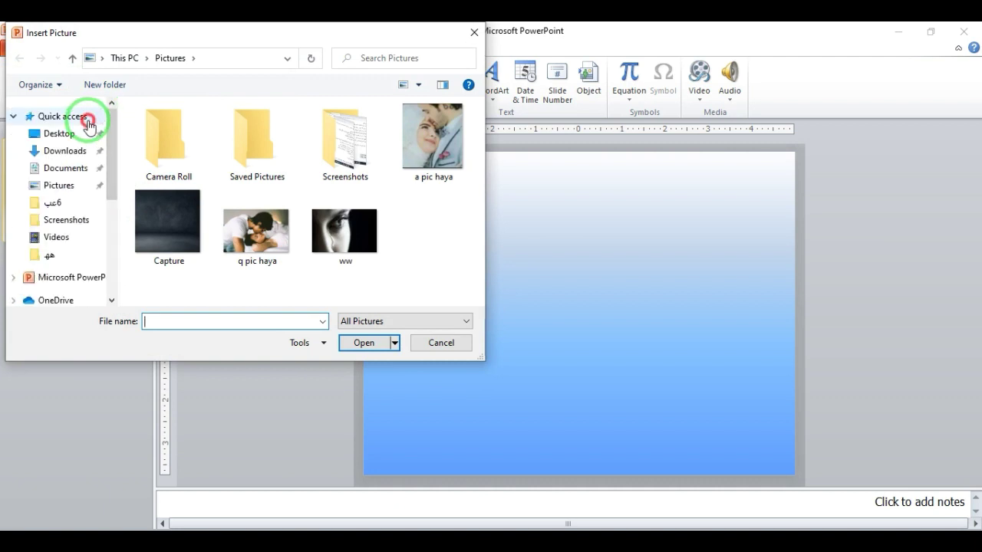
click(89, 121)
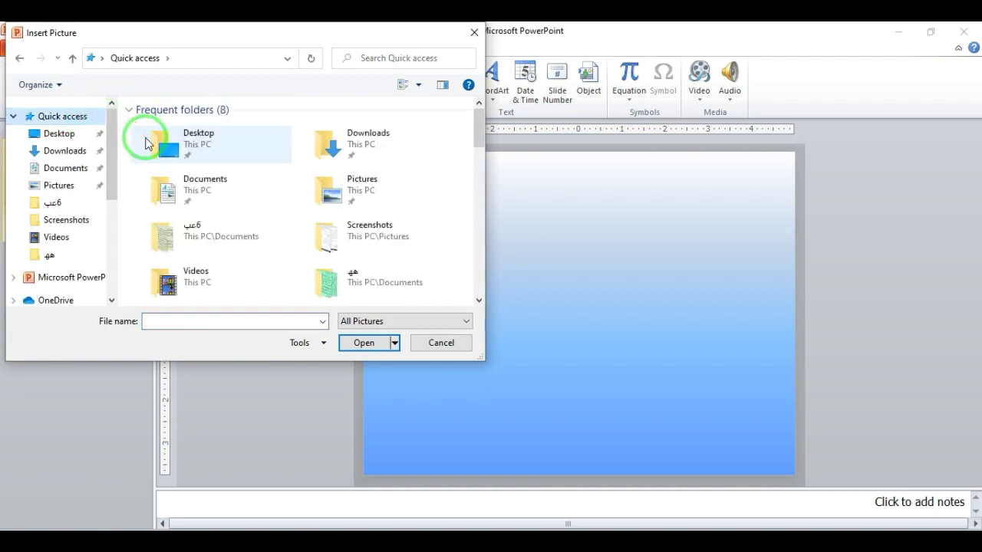
click(86, 150)
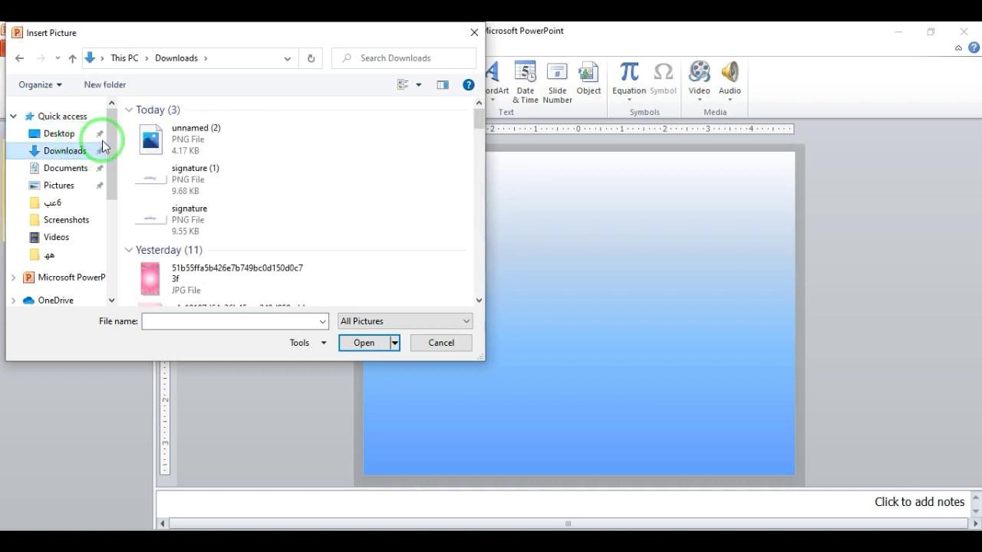
click(153, 134)
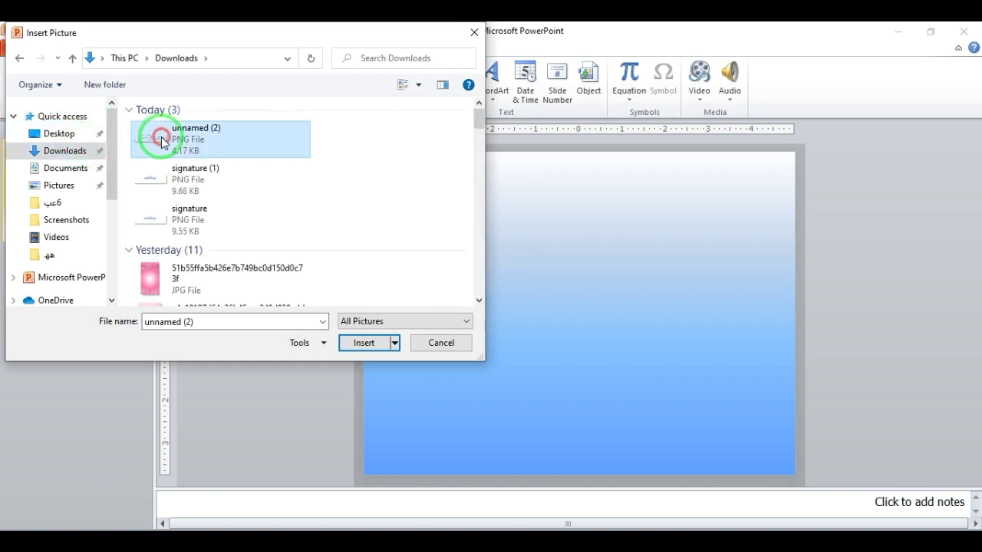
click(362, 340)
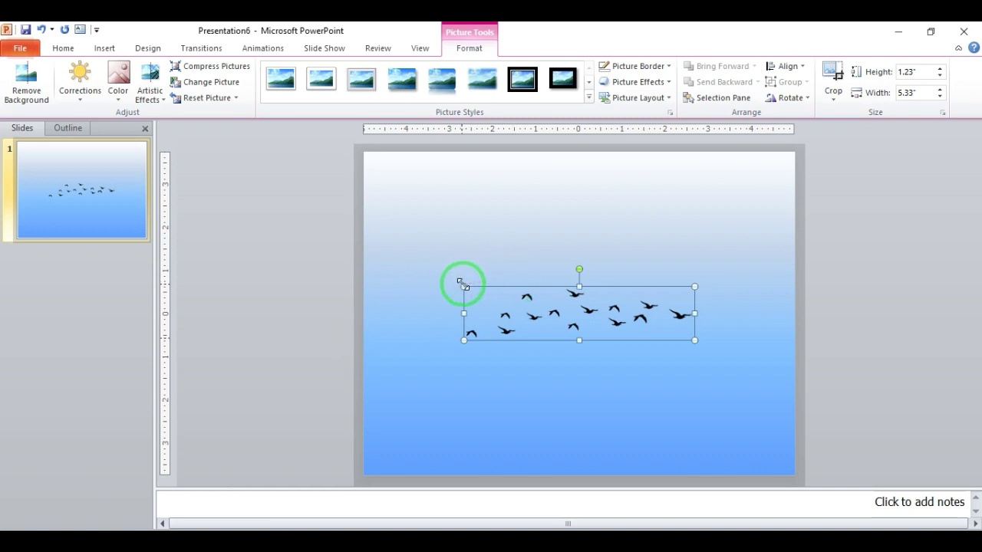
- Resize the birds picture to 2.17" by 9.4" and place it mostly off the slide's left edge
mouse_move(463, 286)
mouse_down()
mouse_move(445, 258)
mouse_move(449, 227)
mouse_move(600, 175)
mouse_up()
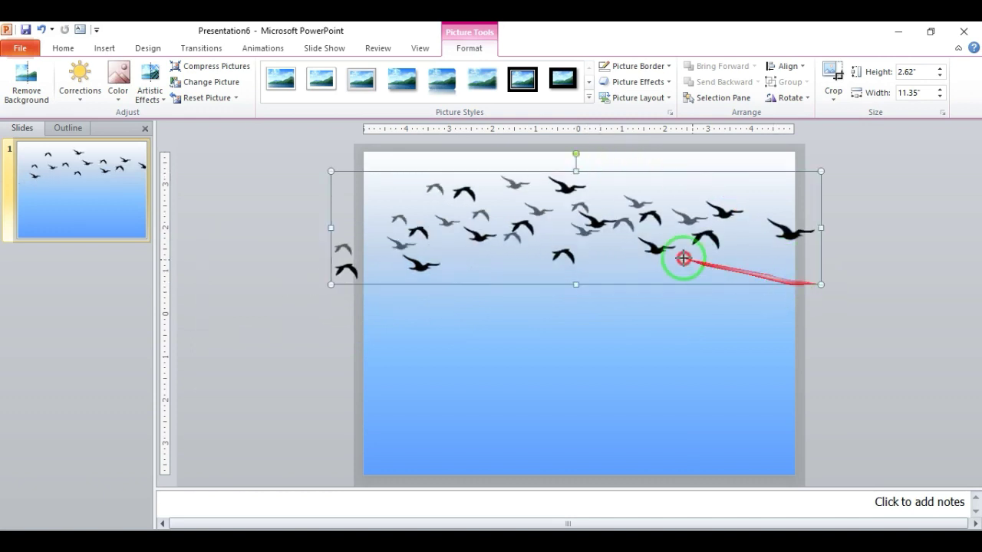
drag(820, 284, 714, 260)
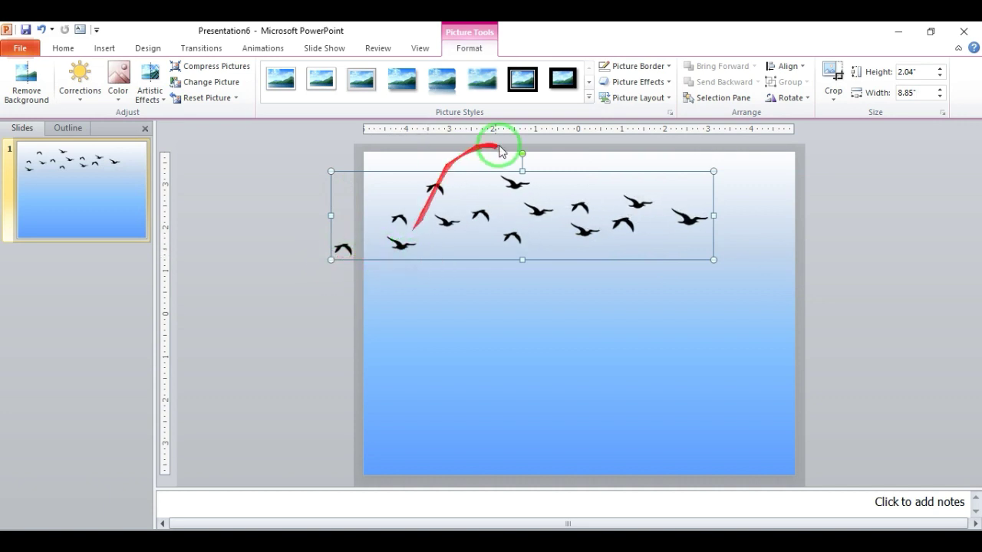
mouse_move(488, 171)
mouse_down()
mouse_move(523, 212)
mouse_move(531, 257)
mouse_up()
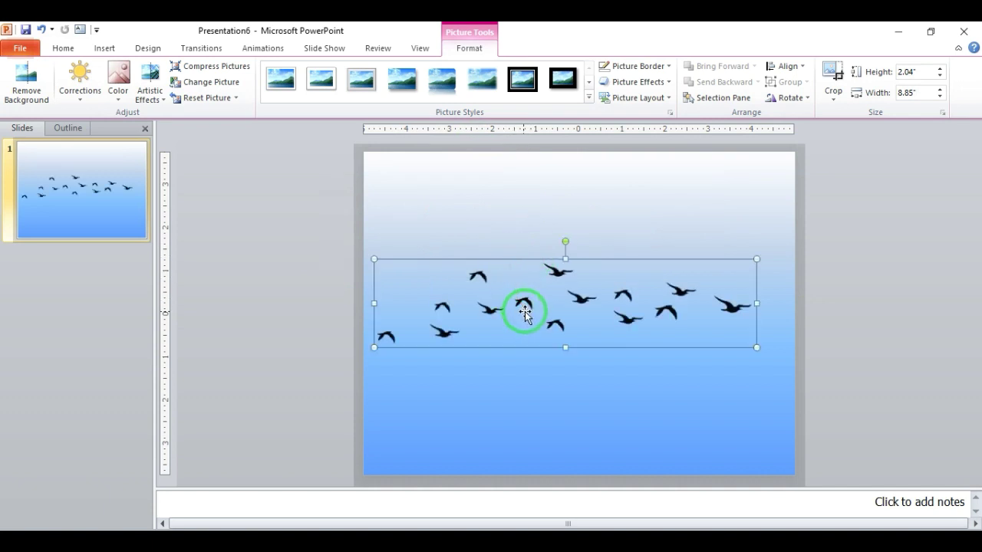
mouse_move(525, 313)
mouse_down()
mouse_move(355, 290)
mouse_move(292, 302)
mouse_up()
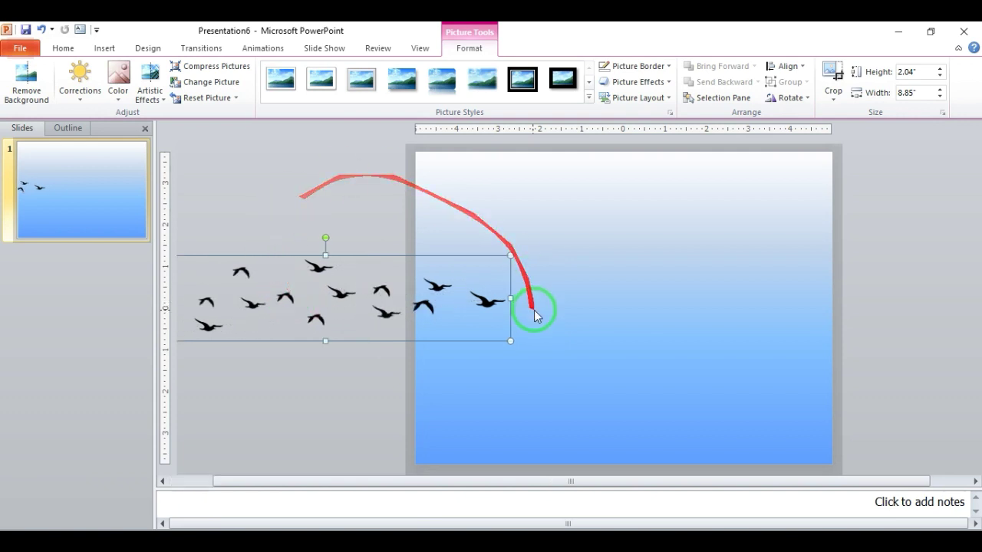
drag(511, 255, 660, 221)
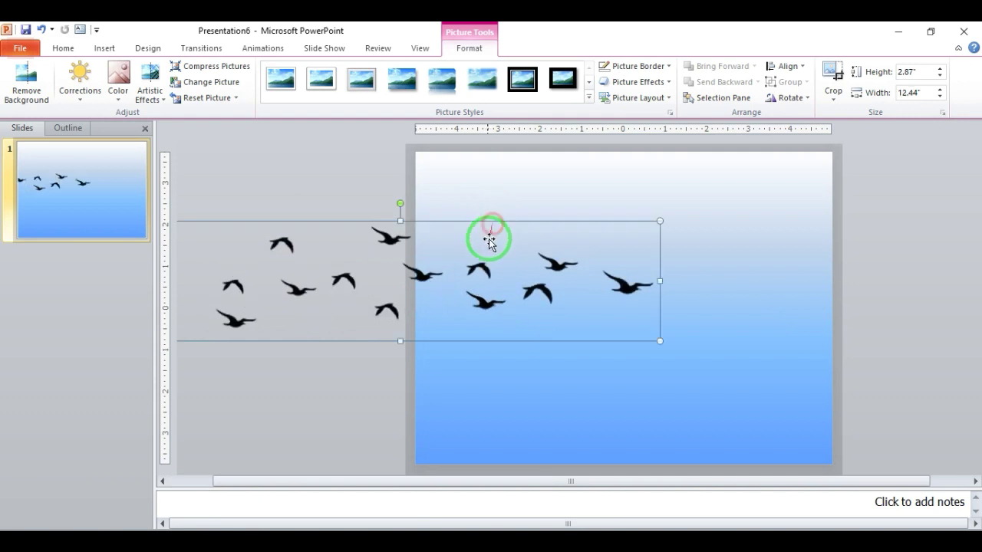
drag(658, 339, 526, 310)
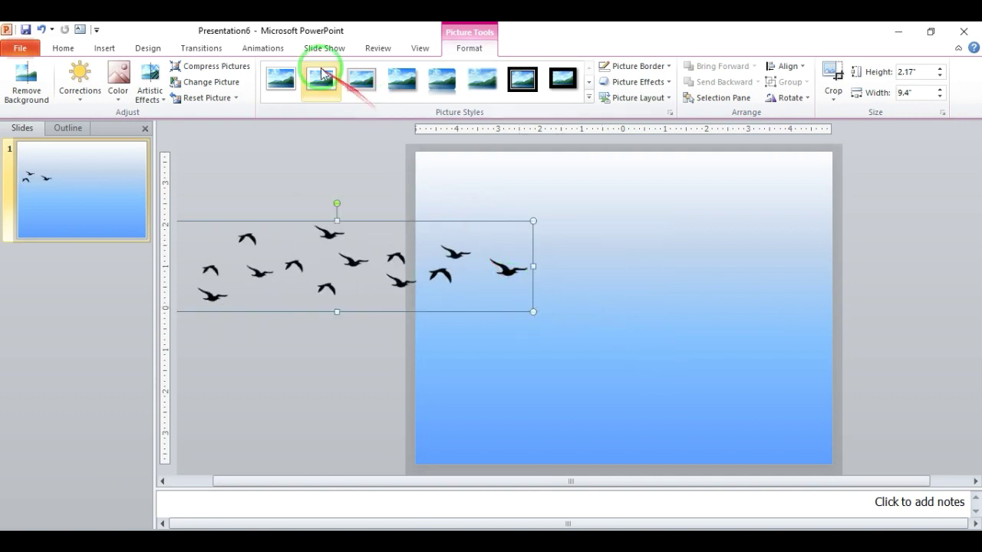
- Choose the Custom Path motion animation for the birds picture from Add Animation
click(280, 50)
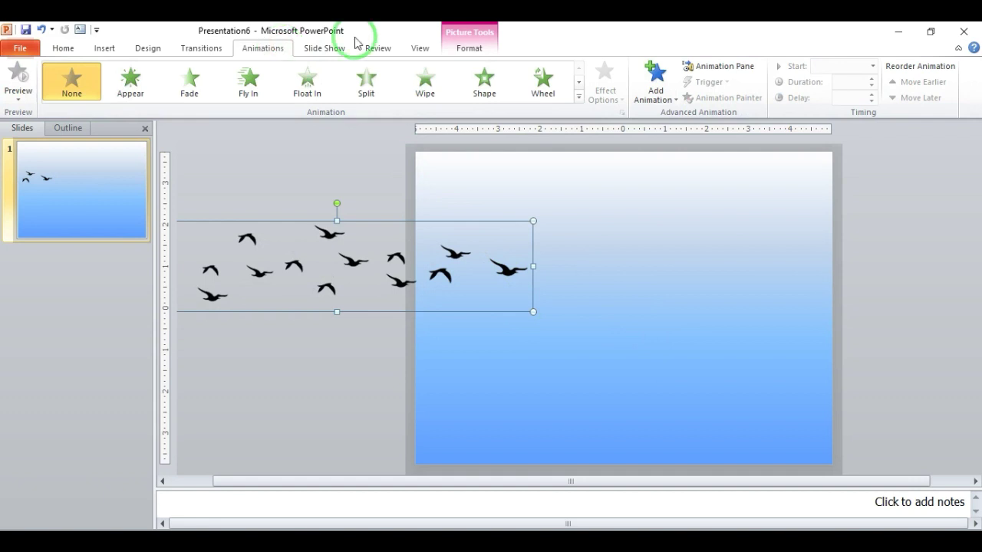
click(578, 83)
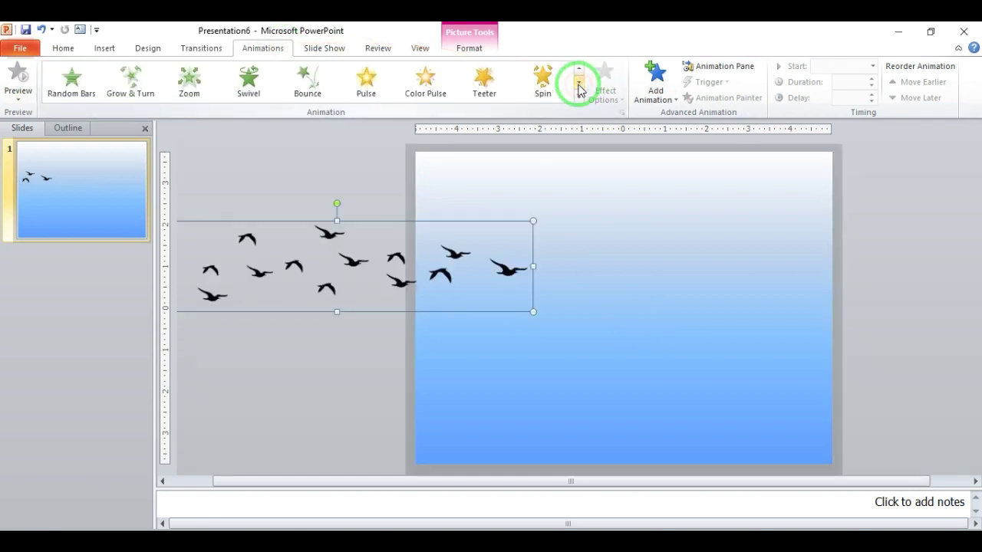
click(656, 80)
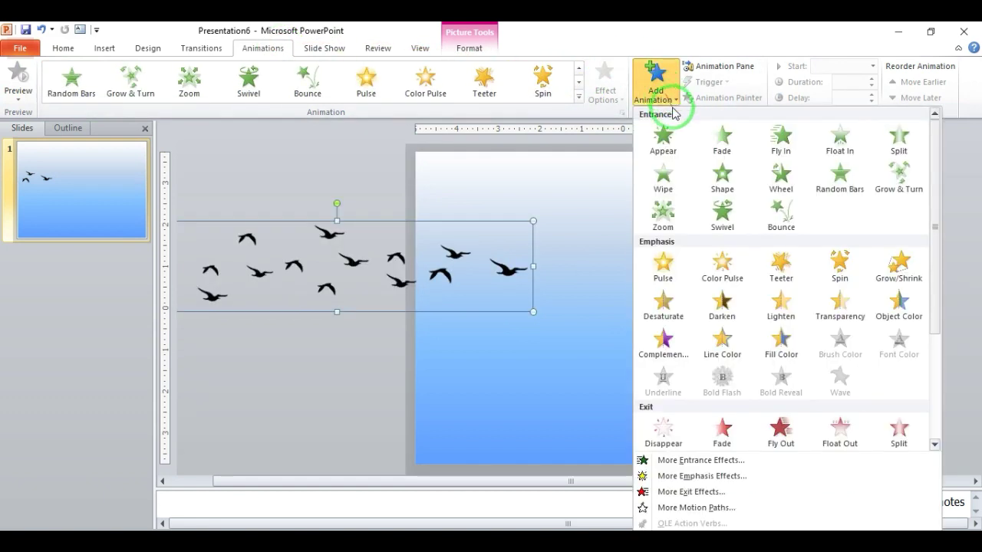
click(694, 508)
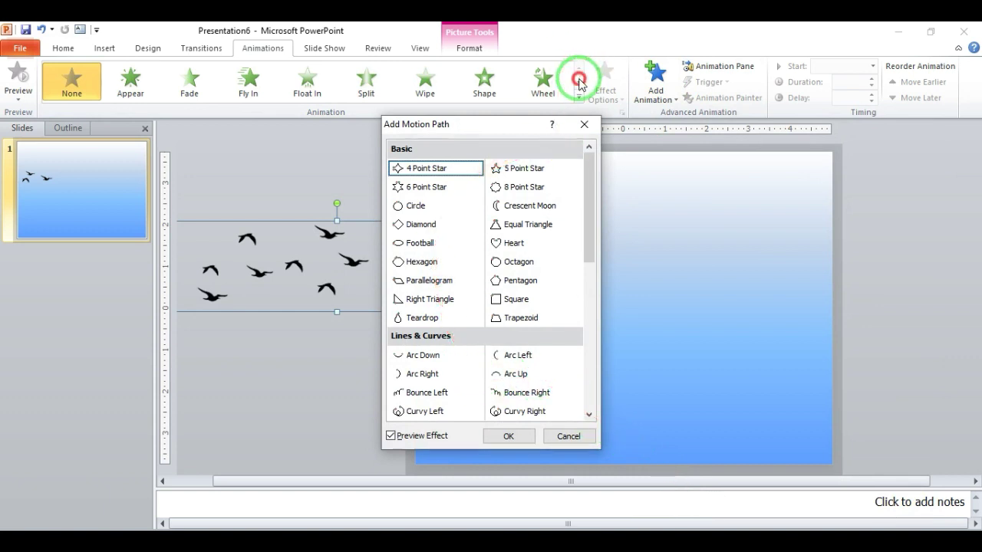
click(589, 125)
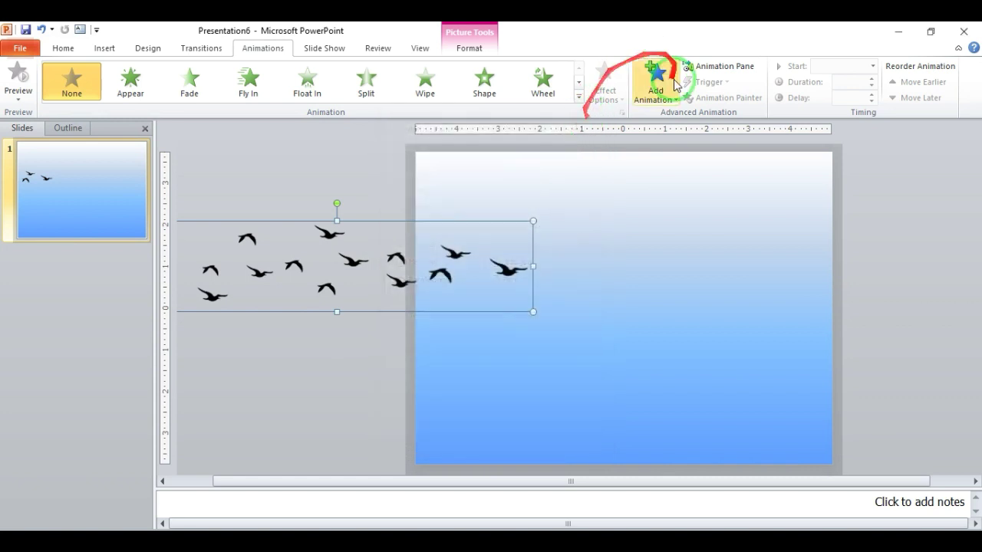
click(663, 94)
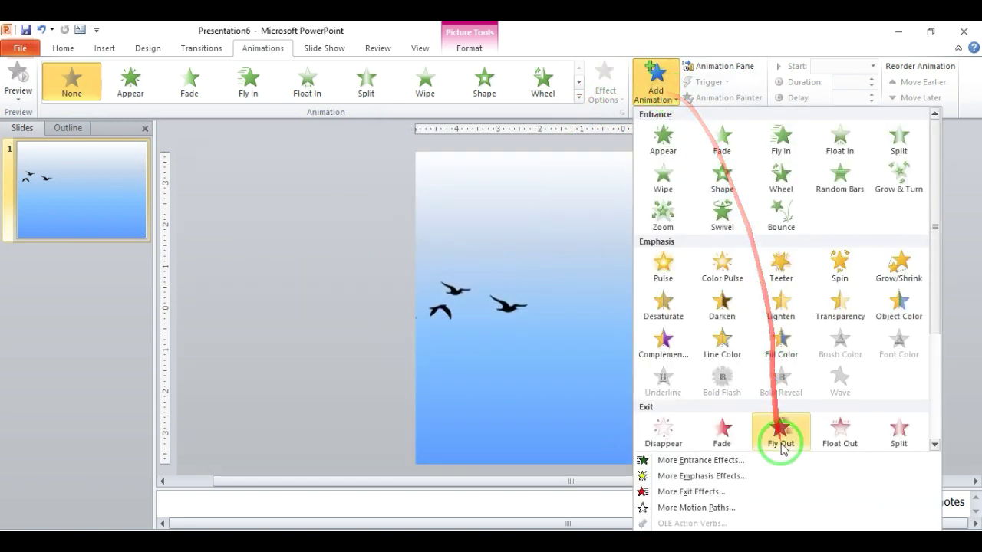
click(936, 439)
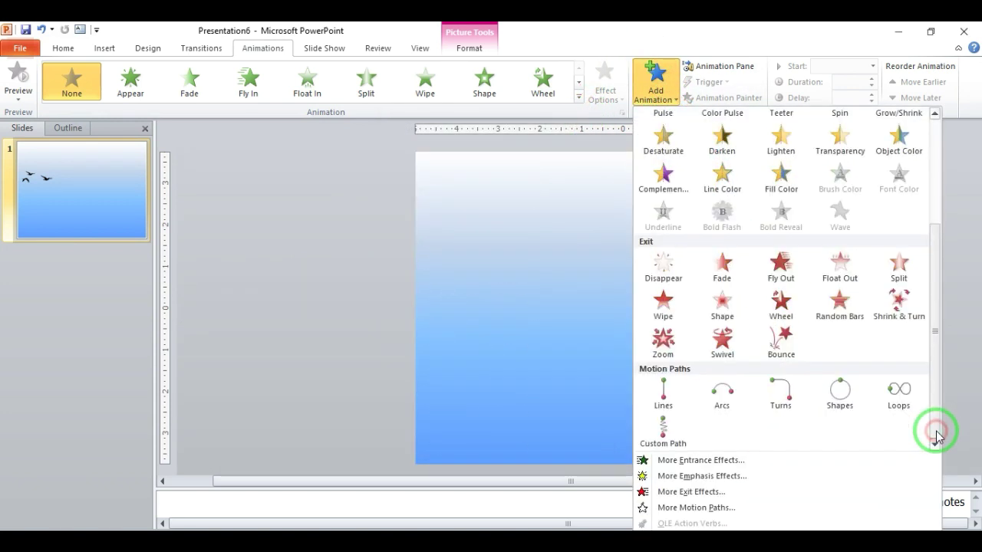
click(674, 443)
- Draw a wavy motion path from the birds across the slide to its right edge
mouse_move(516, 273)
mouse_down()
mouse_move(466, 266)
mouse_move(547, 232)
mouse_up()
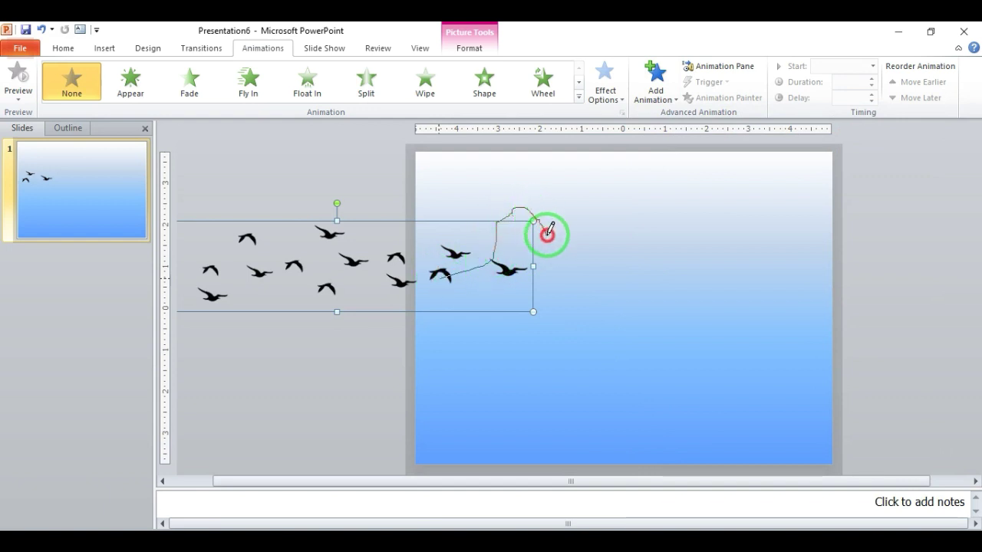
mouse_move(547, 231)
mouse_down()
mouse_move(666, 199)
mouse_move(685, 225)
mouse_up()
mouse_move(717, 276)
mouse_down()
mouse_move(835, 347)
mouse_move(892, 300)
mouse_move(922, 246)
mouse_move(924, 257)
mouse_up()
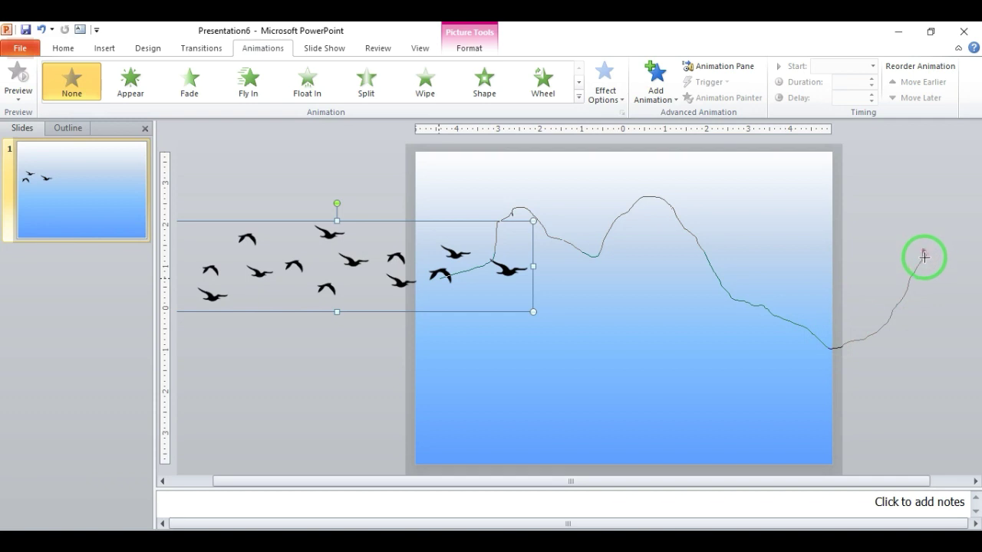
double_click(923, 255)
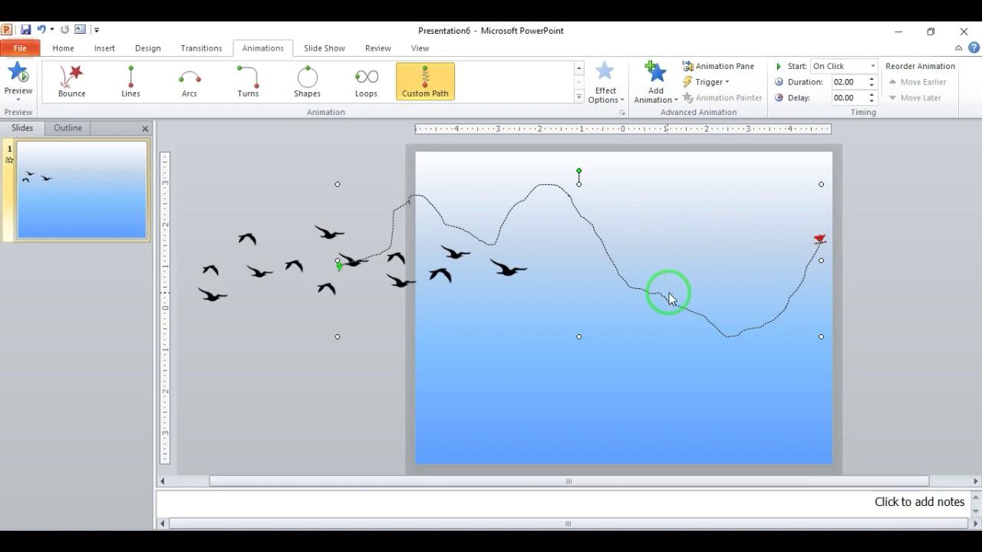
drag(669, 293, 440, 282)
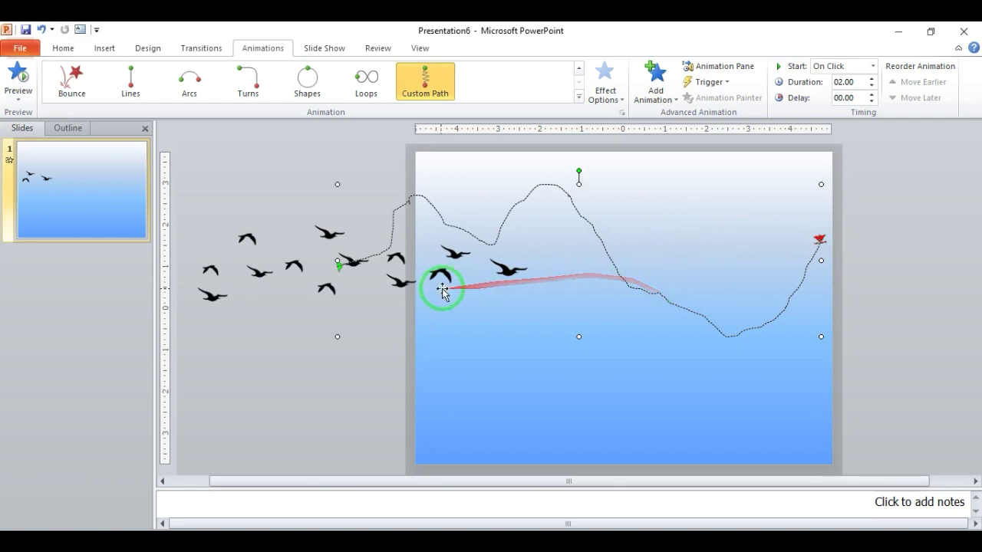
- Show the Animation Pane and set Picture 3's motion path duration to 5 seconds (Very Slow)
click(696, 66)
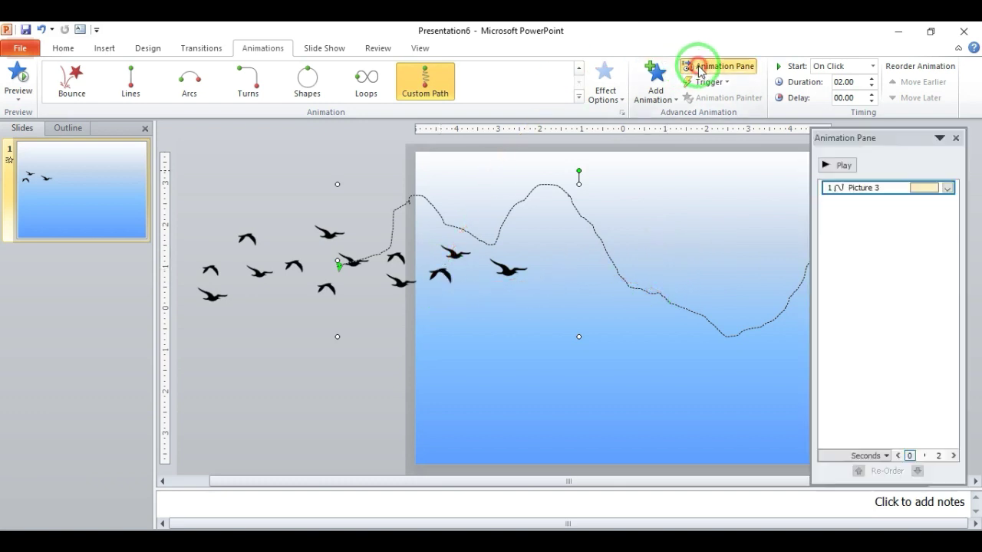
click(947, 188)
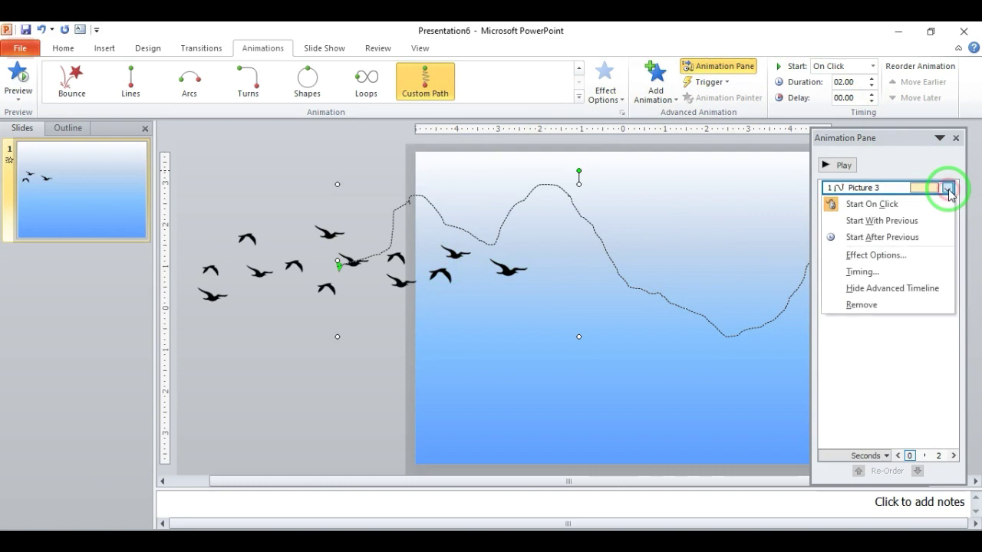
click(928, 276)
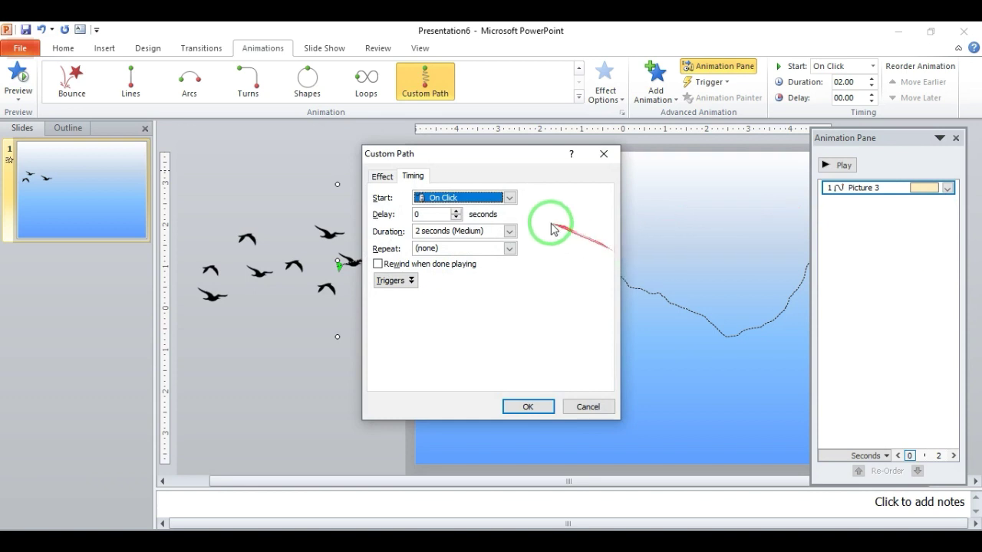
click(510, 231)
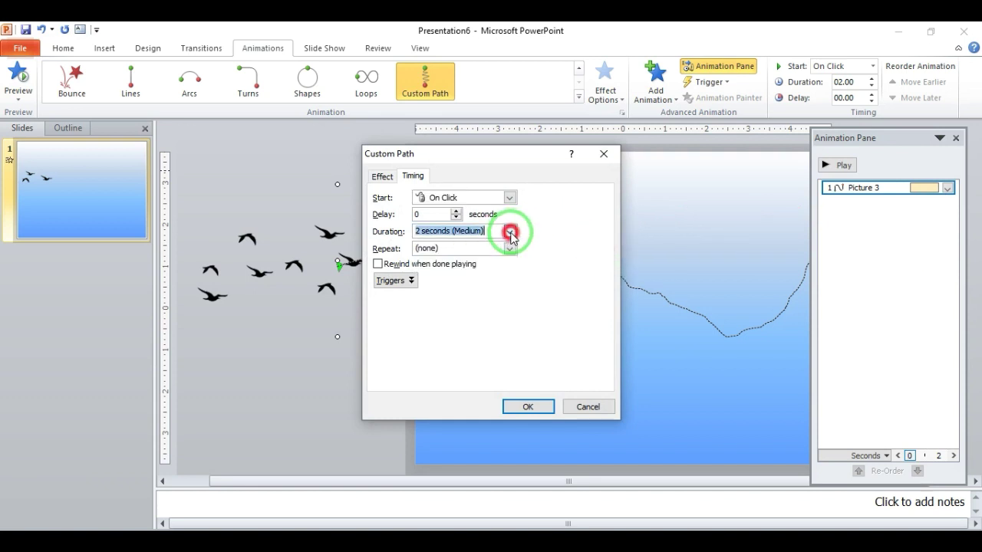
click(510, 232)
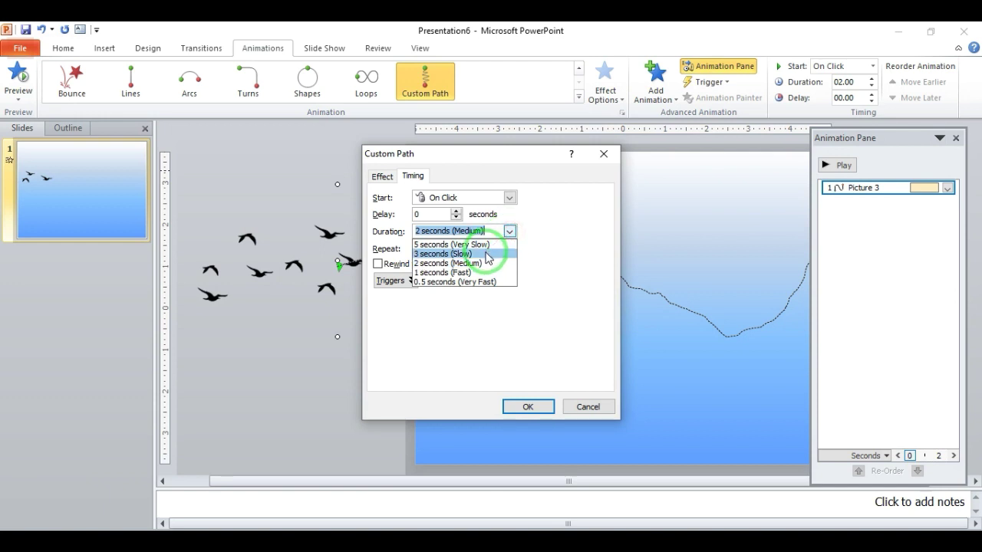
click(488, 253)
click(509, 233)
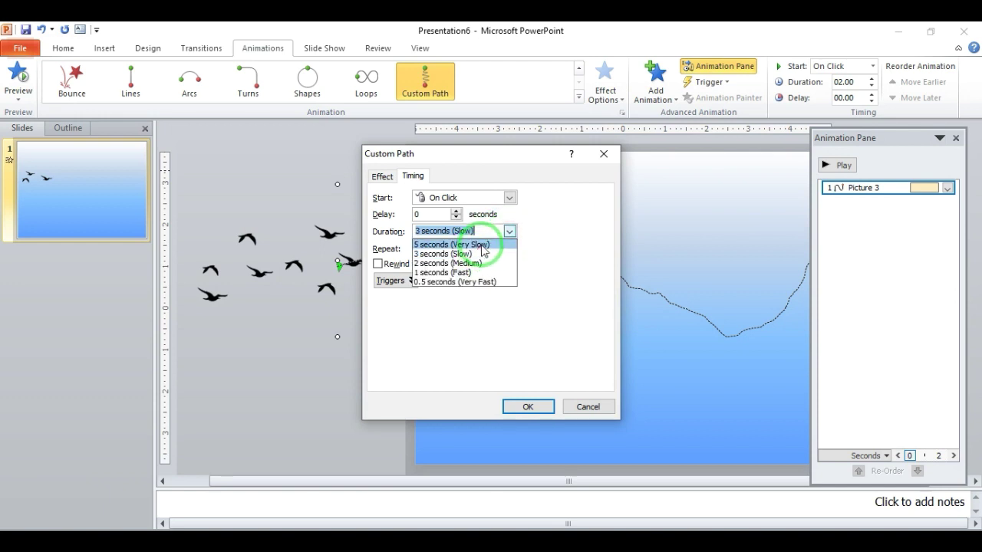
click(483, 247)
click(528, 407)
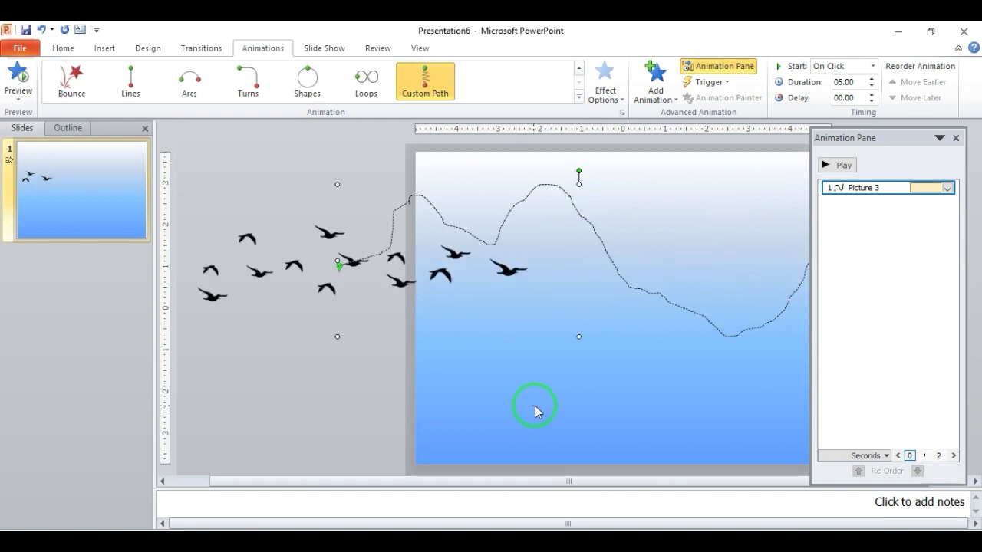
click(25, 82)
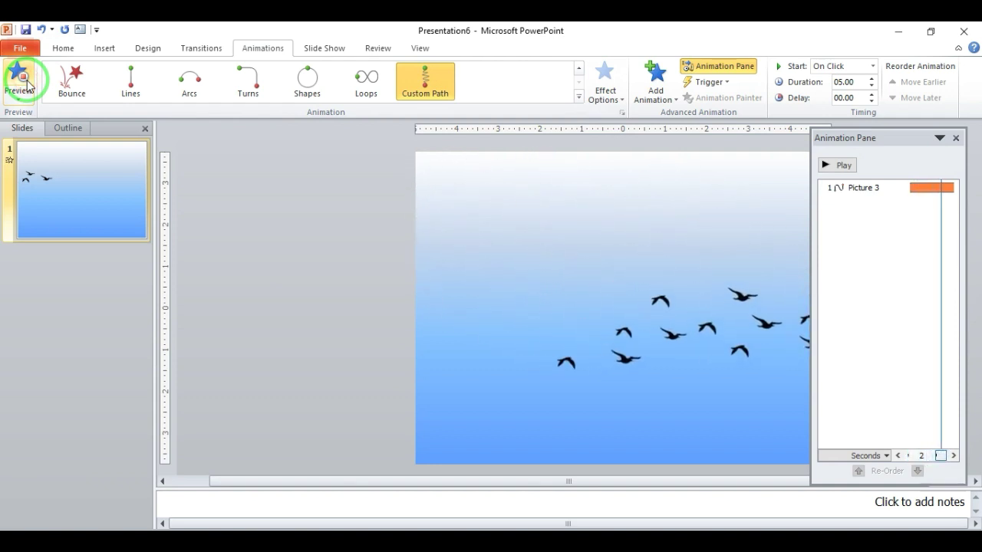
key(F5)
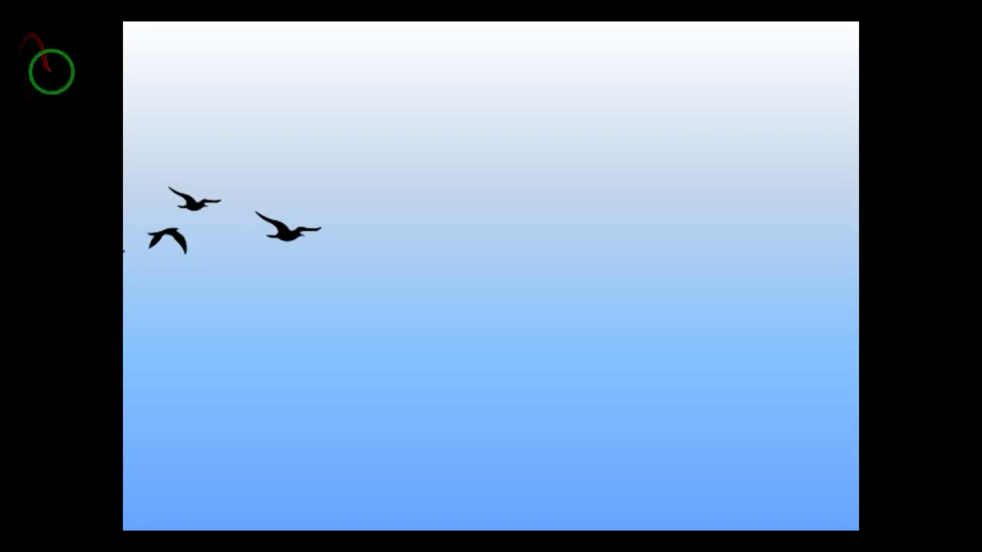
click(51, 72)
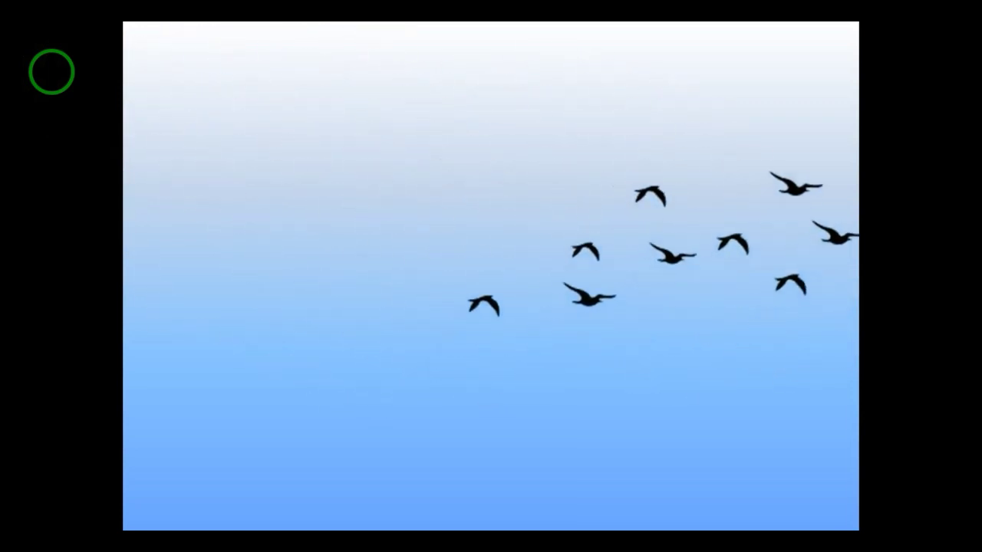
click(84, 126)
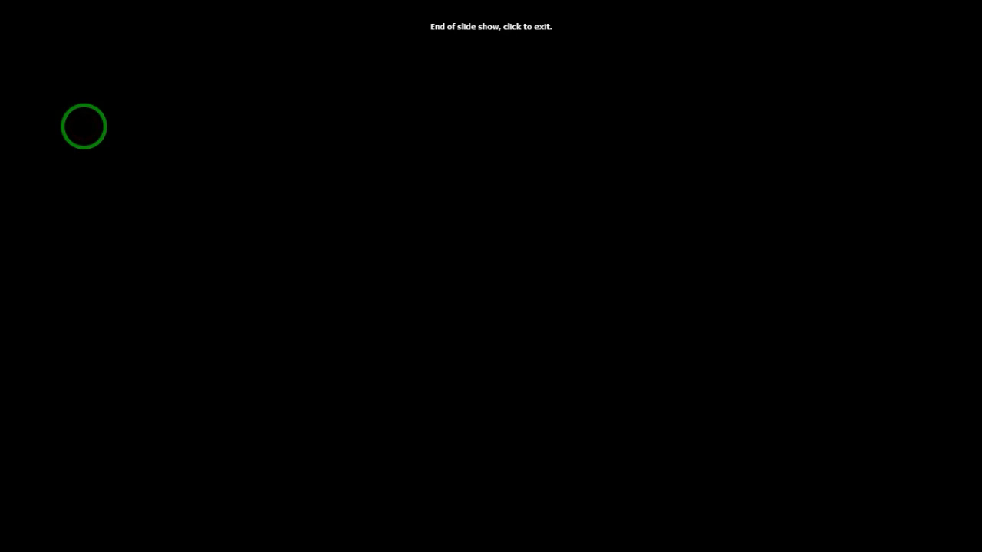
click(130, 209)
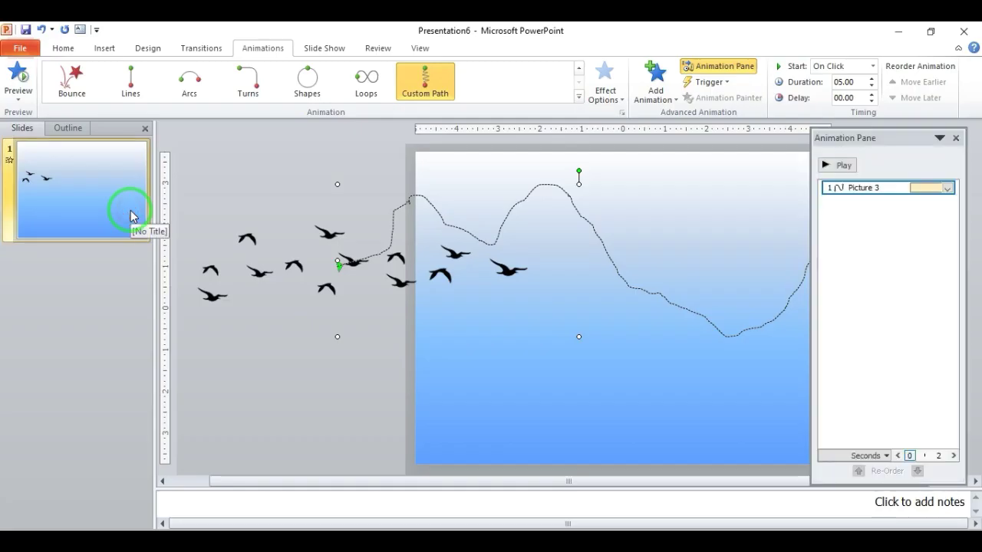